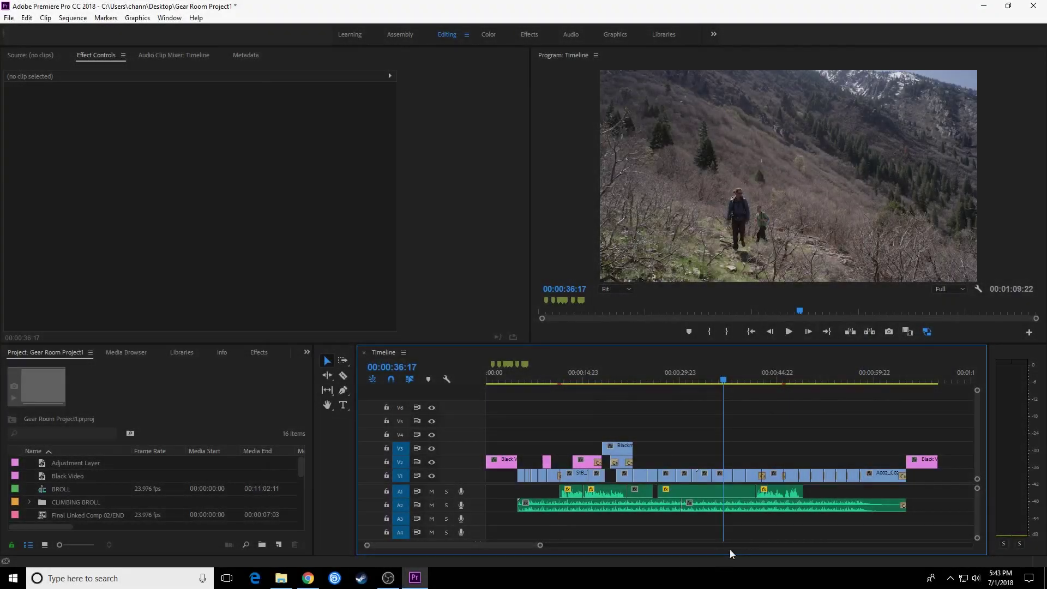
- Select the V1 hiking clip and expand its Motion effect, showing Position 960/540 and Scale 100
click(724, 476)
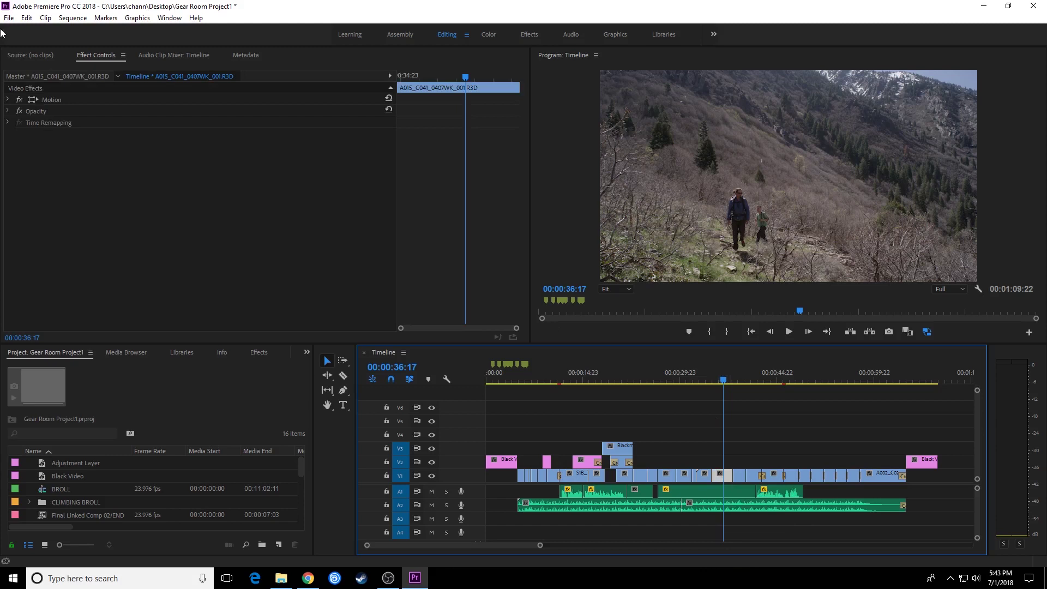
click(96, 55)
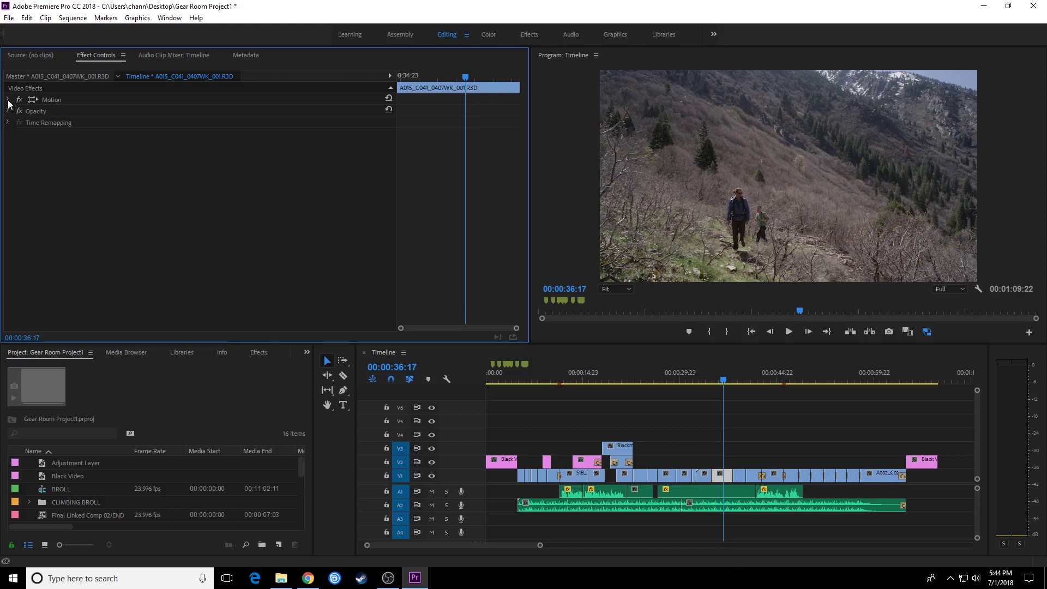
click(49, 100)
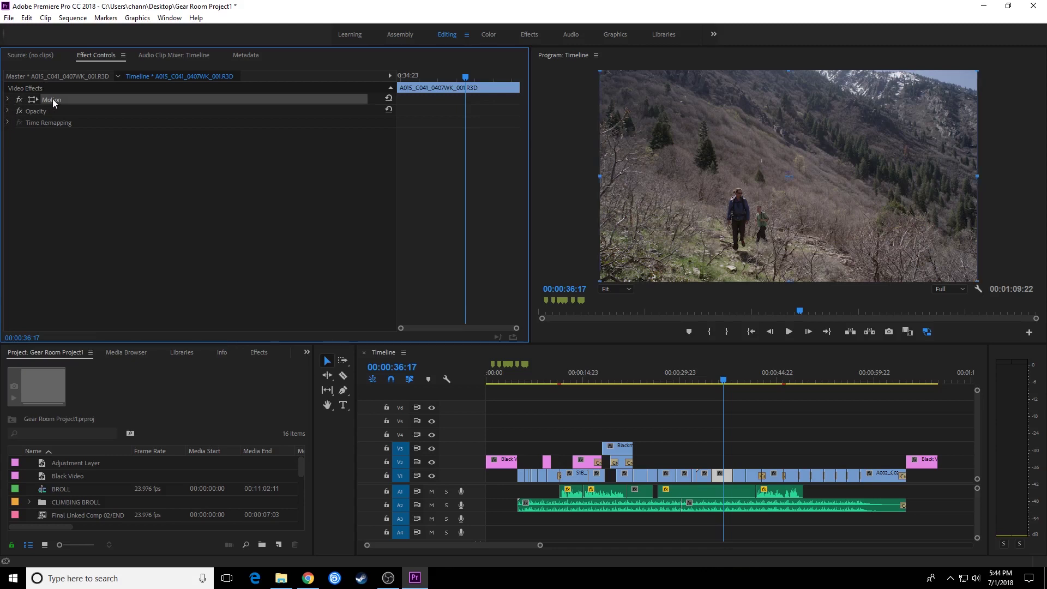
click(8, 100)
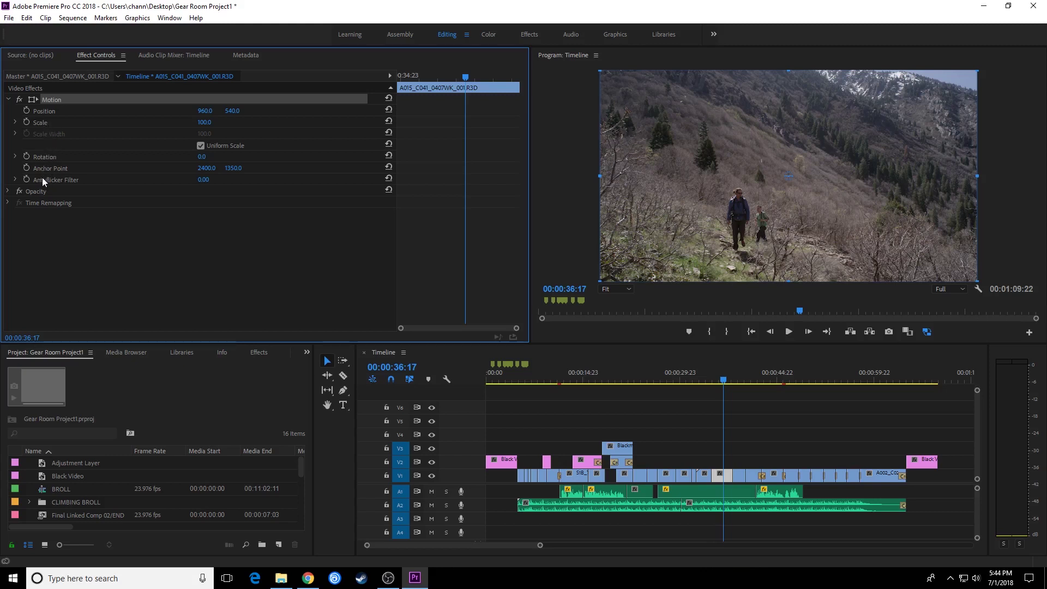
- Select the hiking clip's Position property in Effect Controls
click(47, 112)
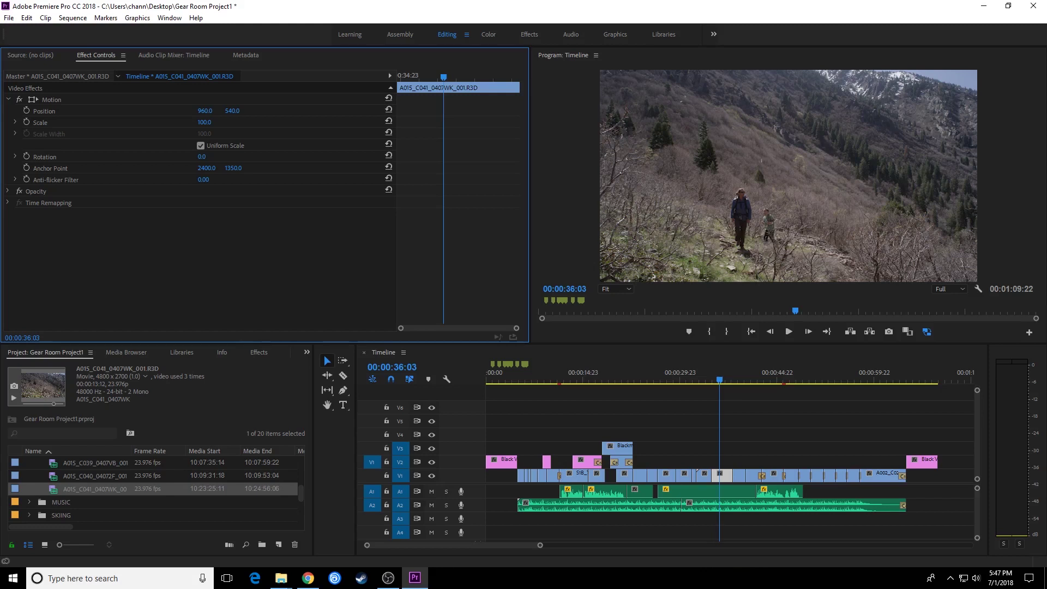
- Set the hiking clip's Position to 1920, 1080 so its corner fills the lower-right quarter
drag(205, 111, 579, 111)
click(214, 111)
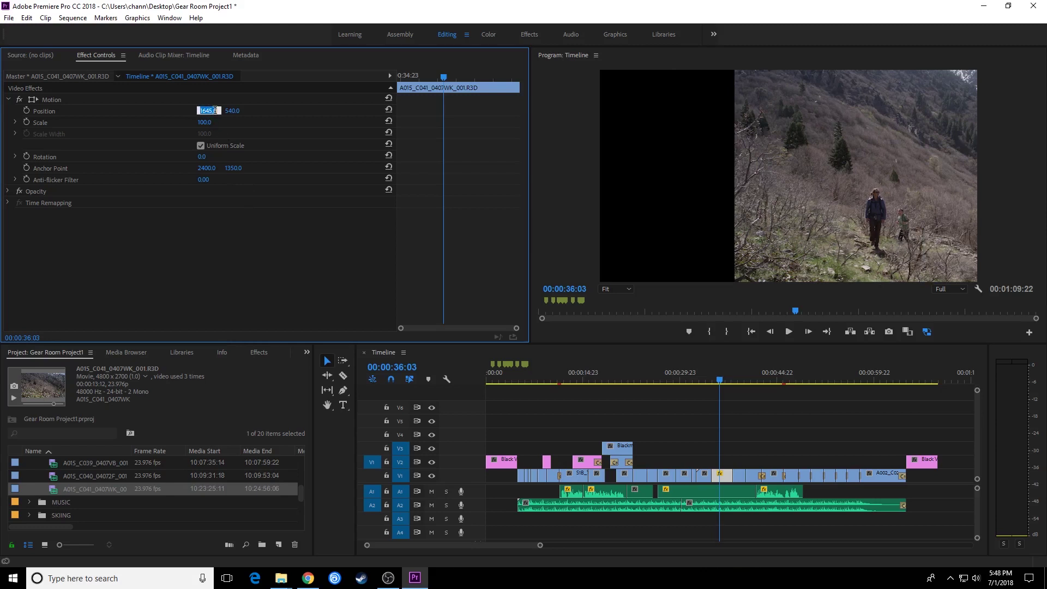
text(182)
text(0)
key(Return)
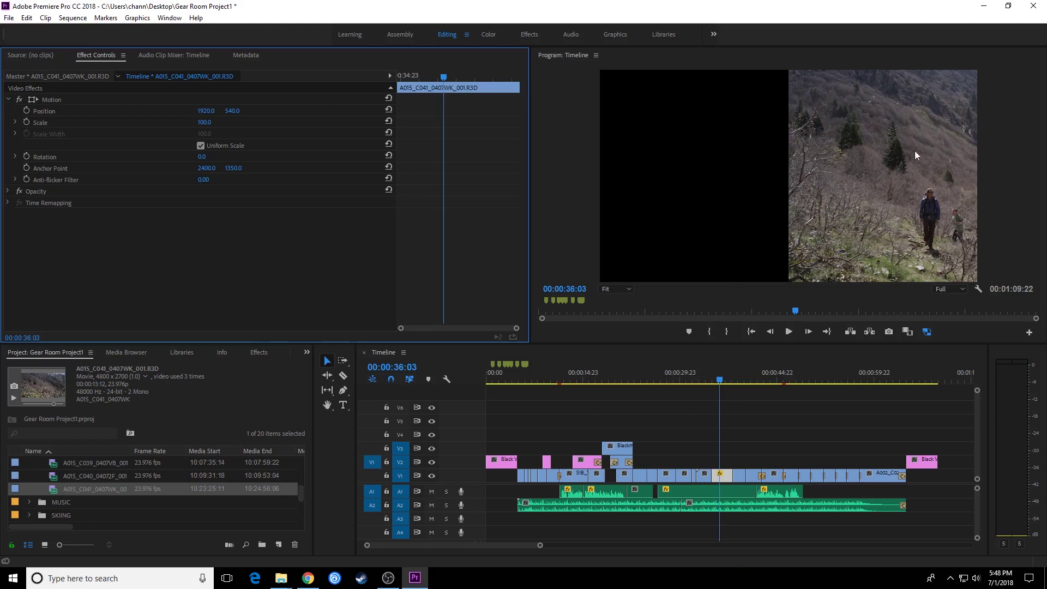
click(233, 112)
text(1080)
key(Return)
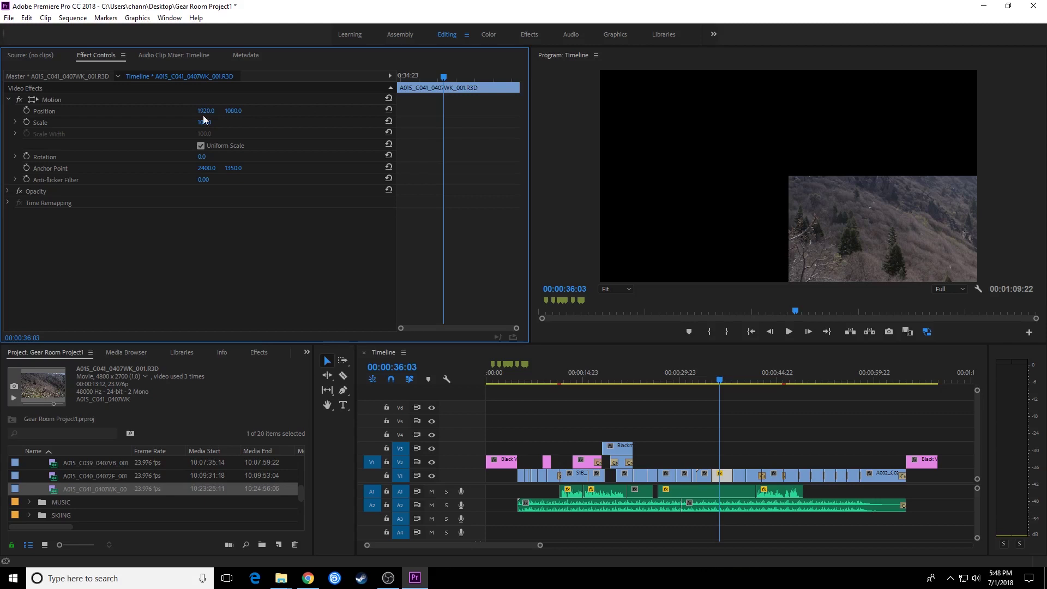
- Recentre the hiking clip's position and return its Scale to 100 after trying 188%
click(389, 109)
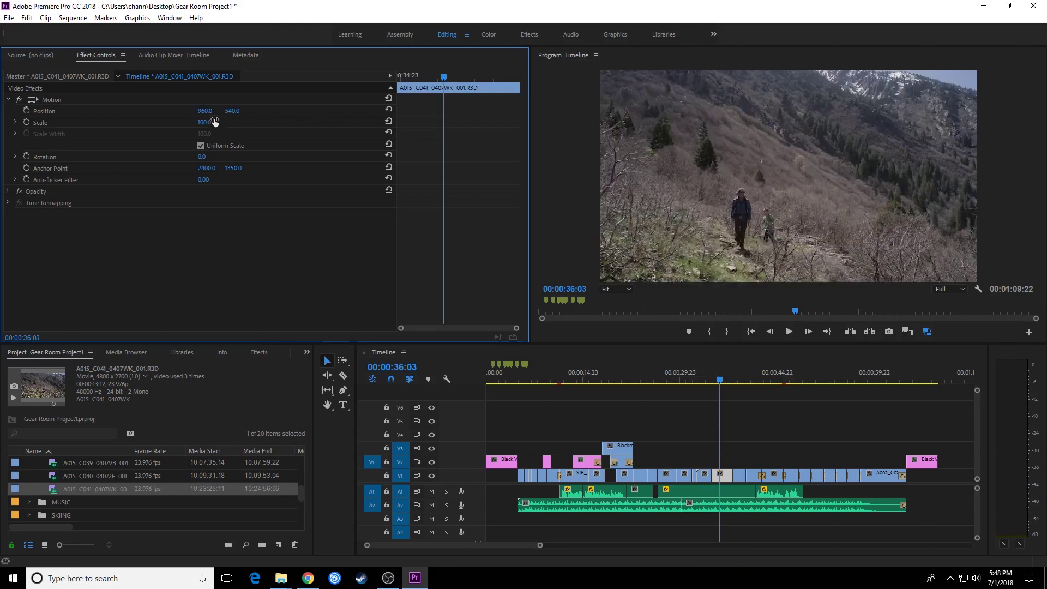
drag(207, 111, 421, 112)
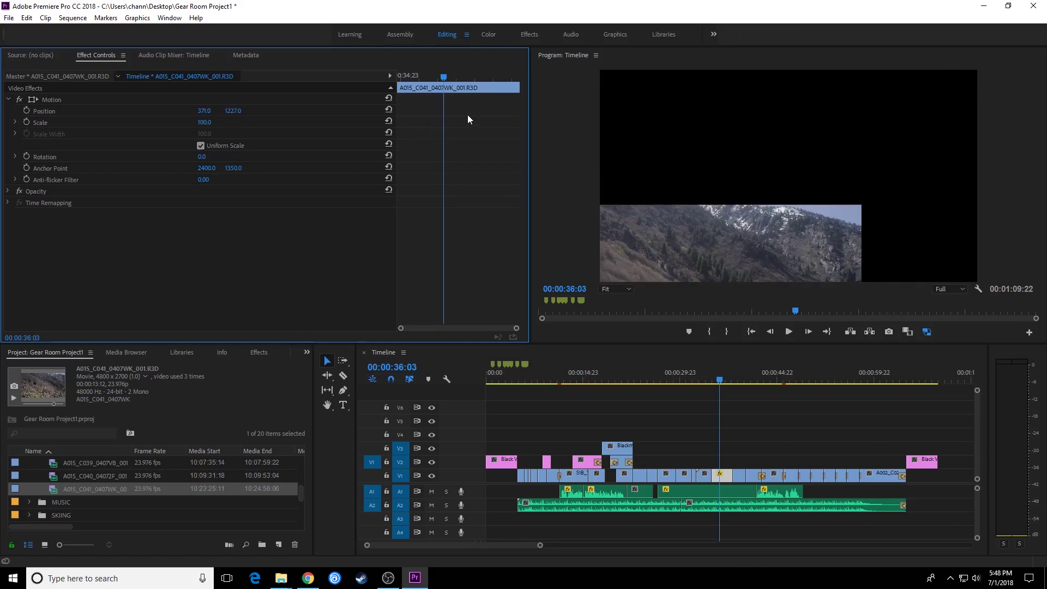
click(389, 109)
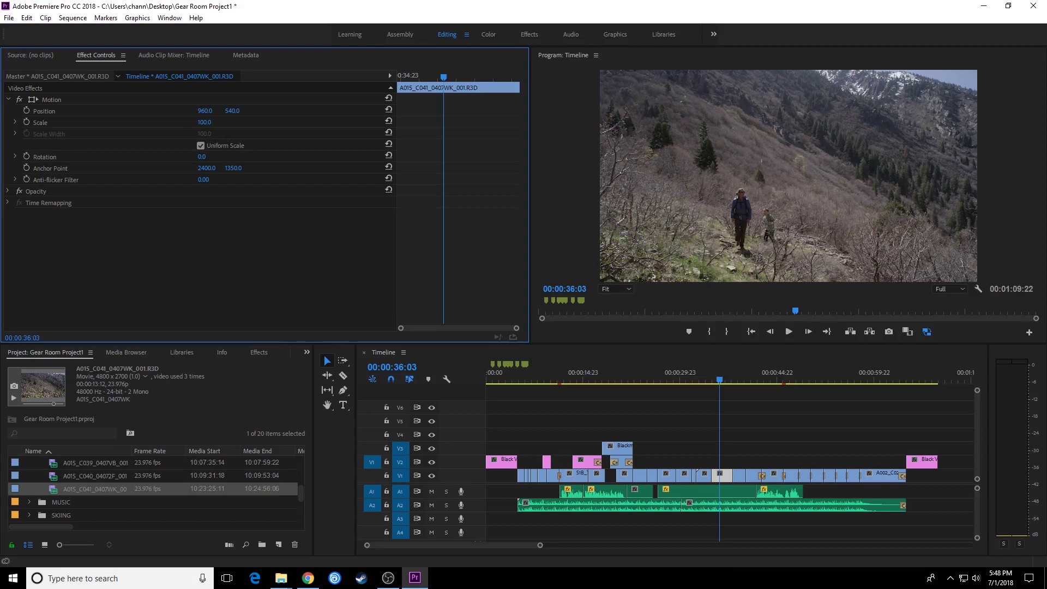
drag(204, 122, 252, 122)
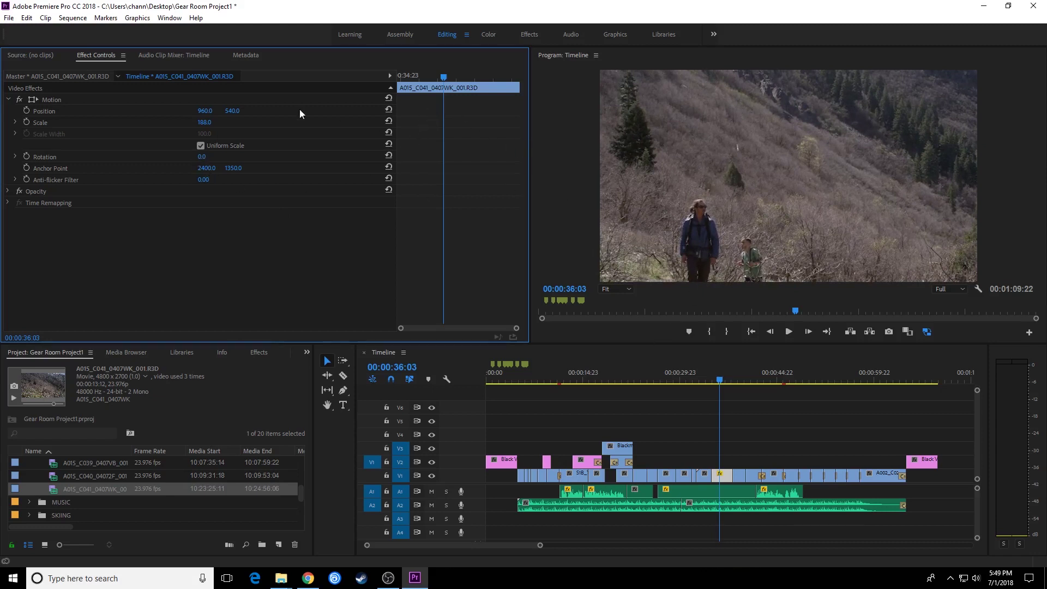
click(211, 126)
text(100)
key(Return)
- Shrink the clip to 37% and move it to Position 534, 318 in the upper left
drag(202, 122, 174, 123)
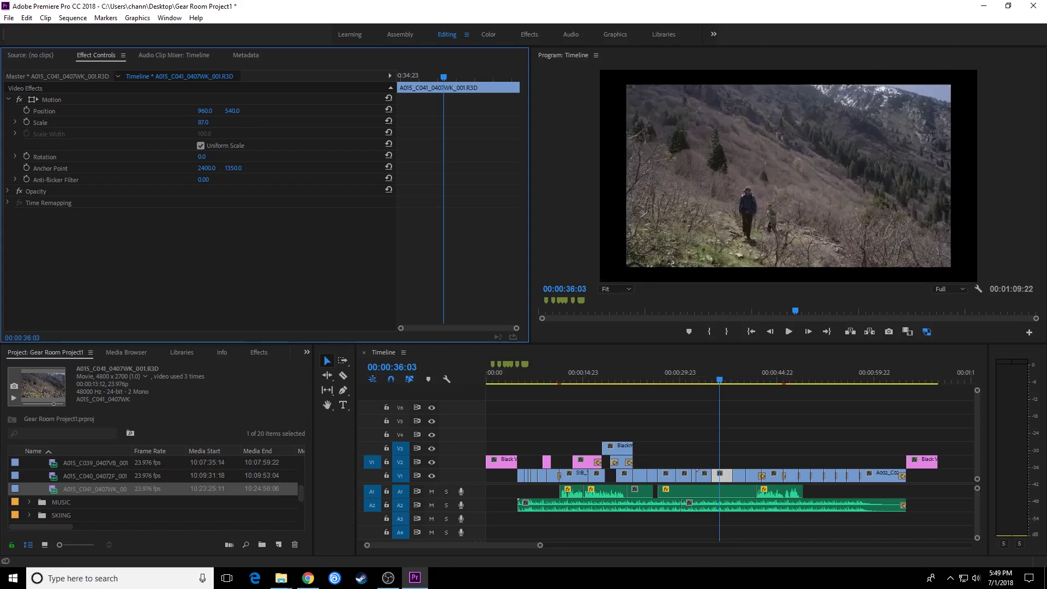
drag(203, 122, 22, 111)
drag(236, 111, 115, 111)
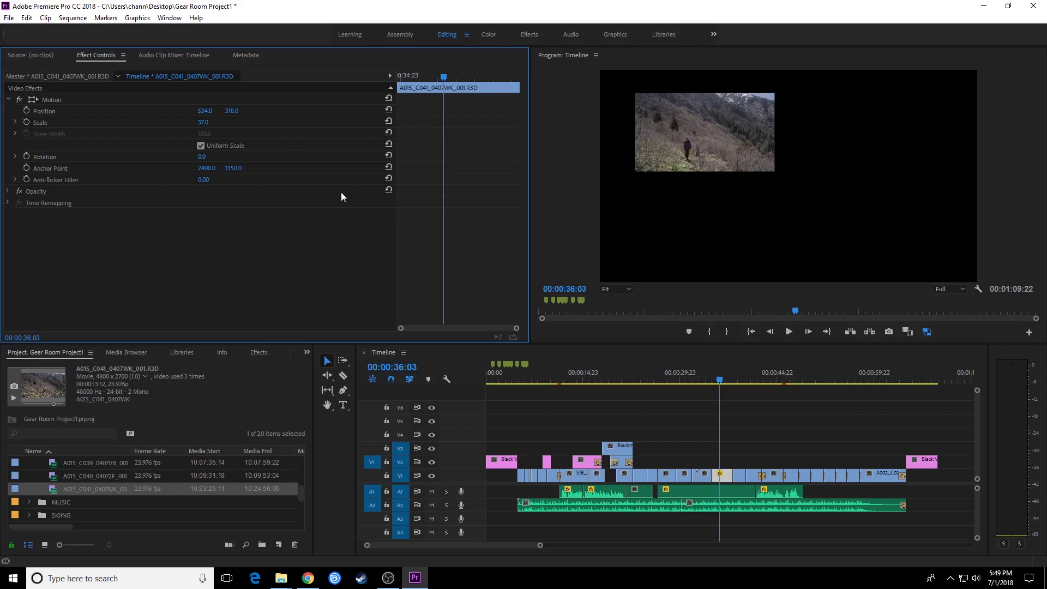
- Recentre the clip, turn off Uniform Scale, and set Scale Height 36 and Scale Width 61
click(389, 109)
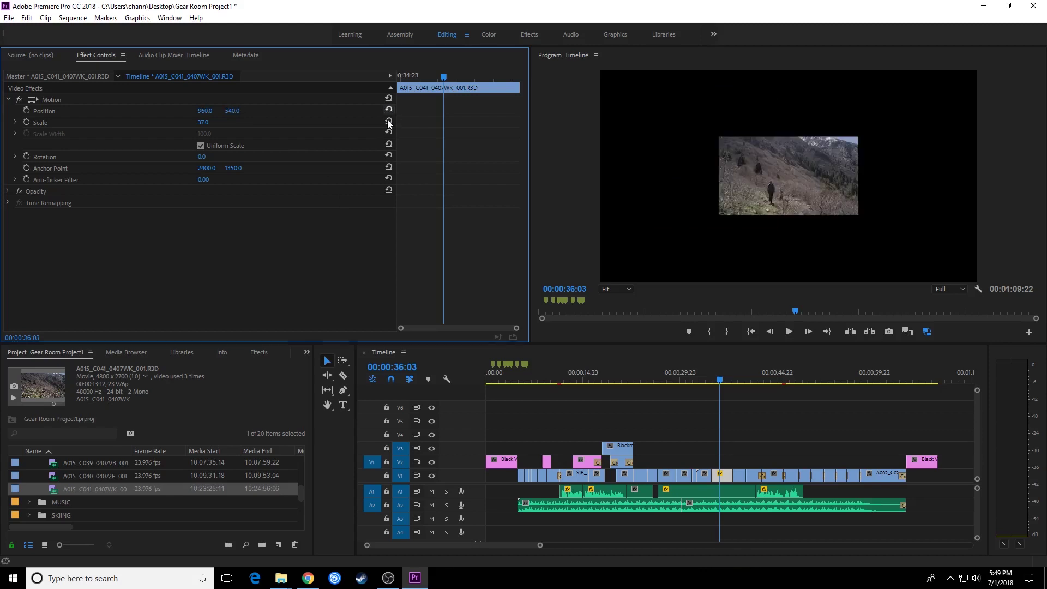
click(388, 121)
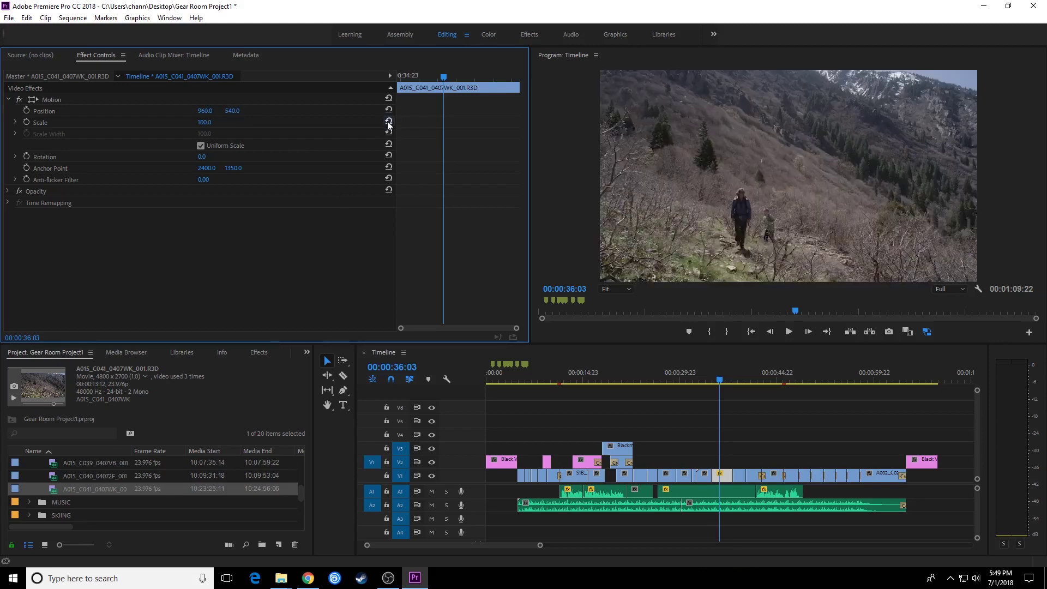
click(202, 146)
click(203, 145)
drag(204, 122, 145, 127)
click(201, 147)
drag(207, 134, 186, 134)
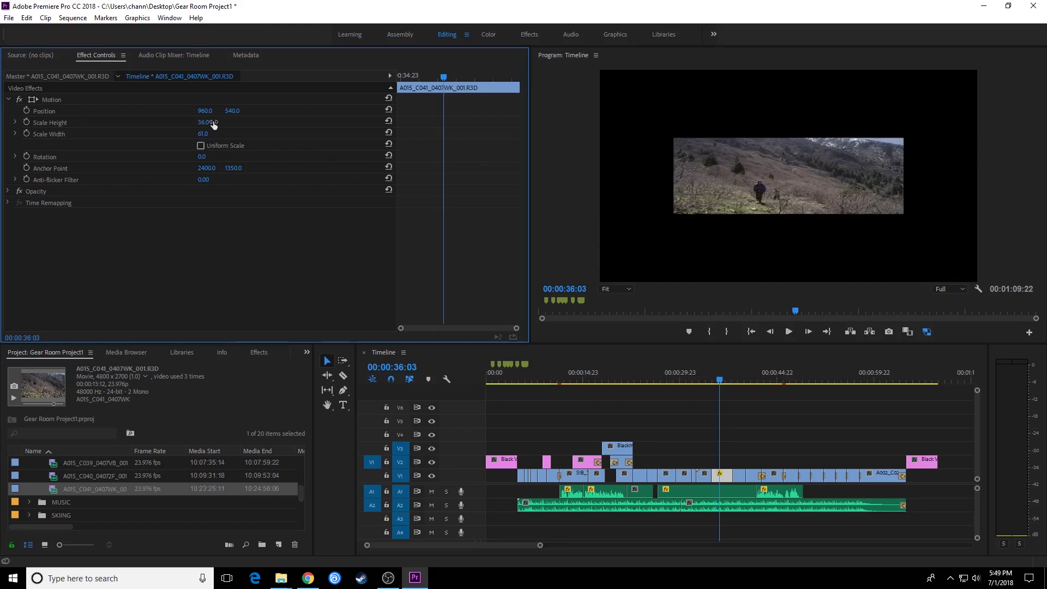
- Reset the clip's Motion to defaults and bring Rotation back to 0° after testing it
click(389, 98)
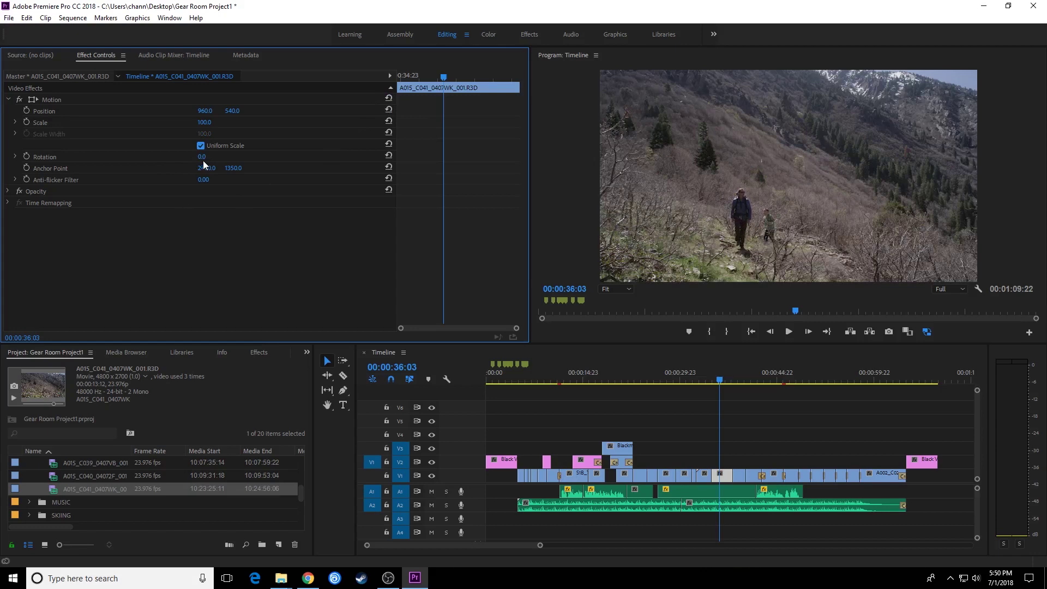
drag(203, 161, 244, 162)
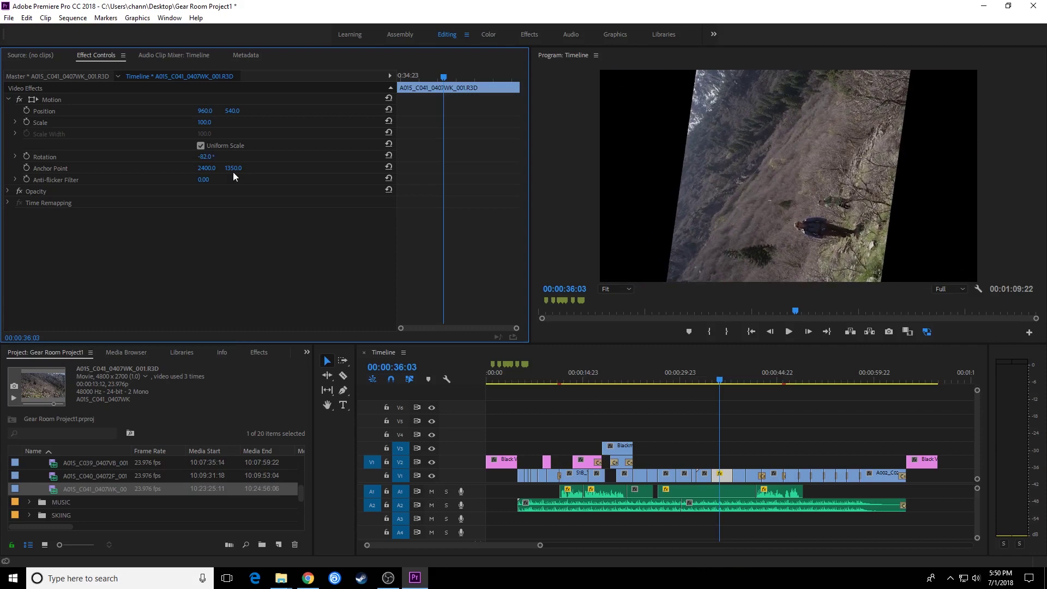
click(389, 98)
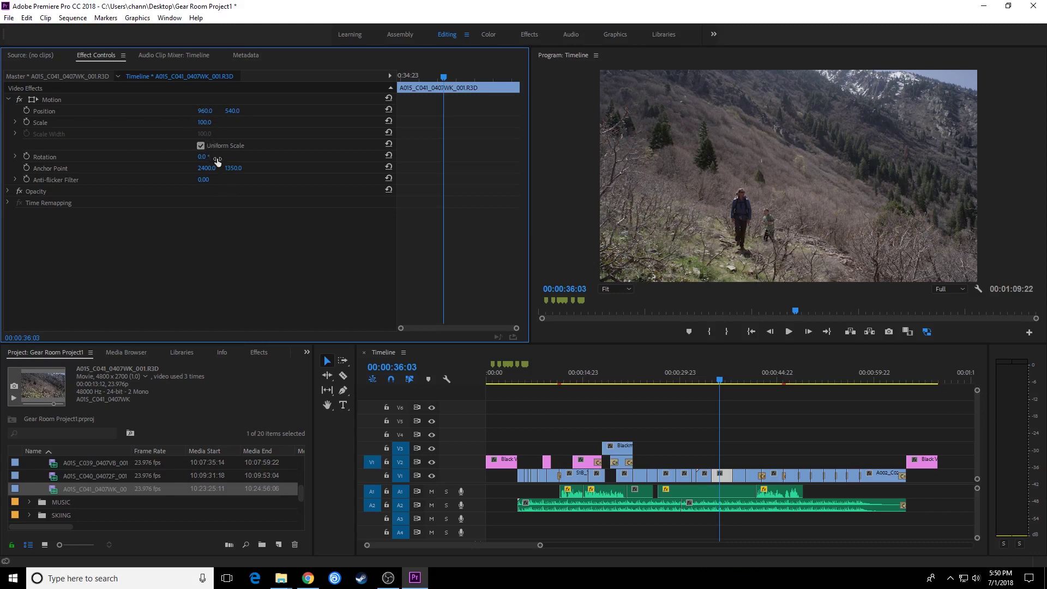
- Move the hiking clip's anchor point to its bottom-left corner, Anchor Point 0.0/2700.0
click(116, 170)
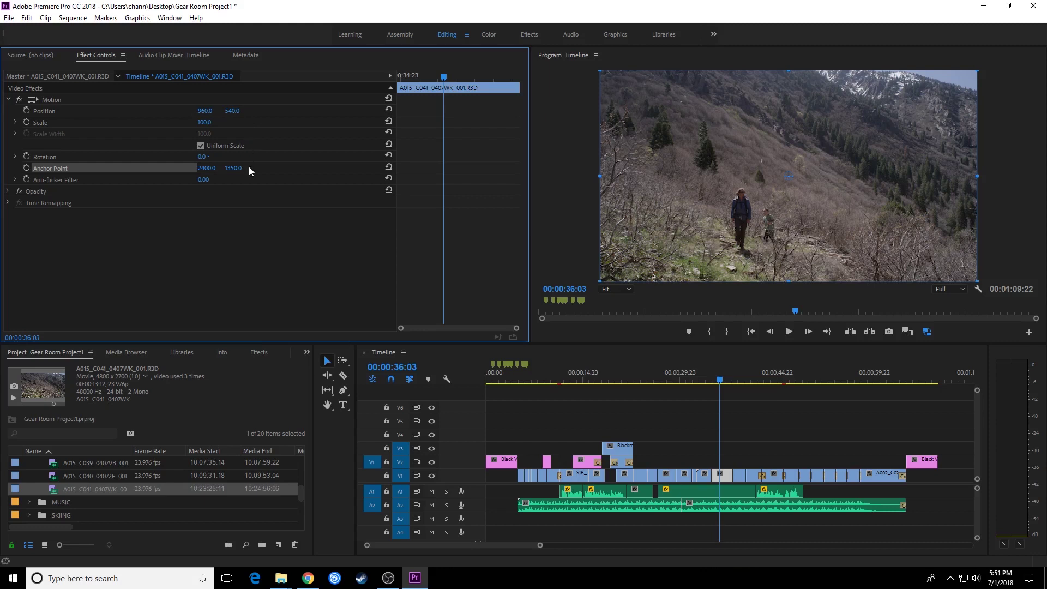
drag(789, 177, 633, 262)
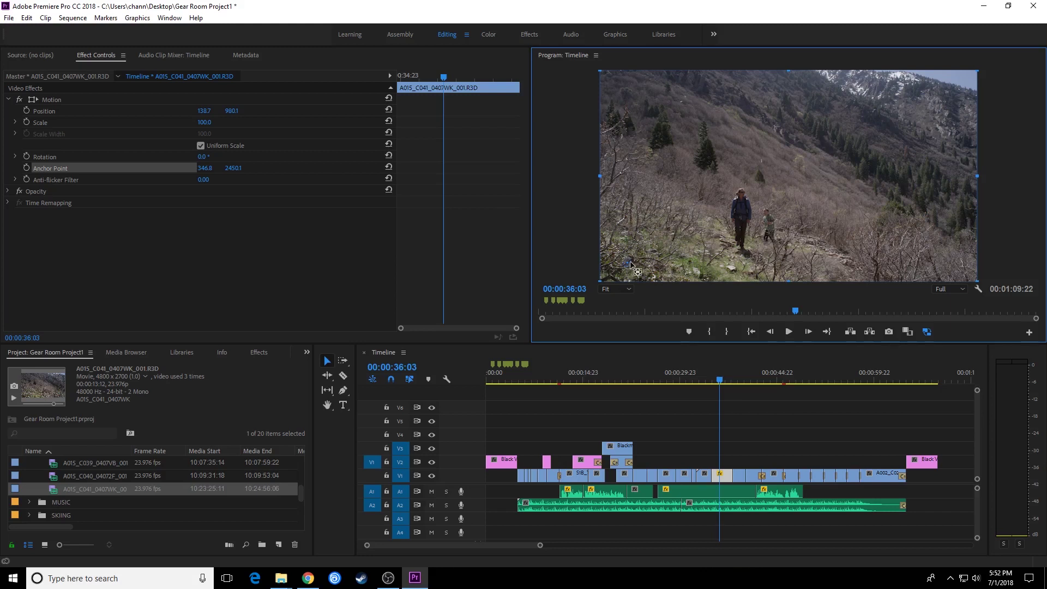
drag(632, 267, 602, 281)
- Scale the clip down to 71% and move it up in the frame
drag(205, 122, 219, 129)
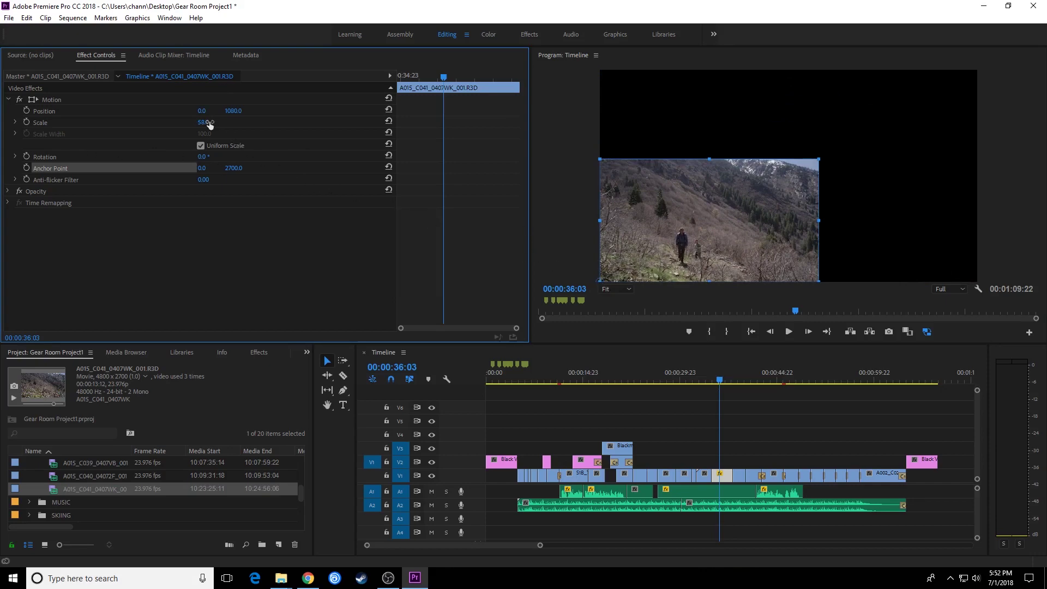
drag(209, 125, 216, 126)
drag(646, 184, 664, 188)
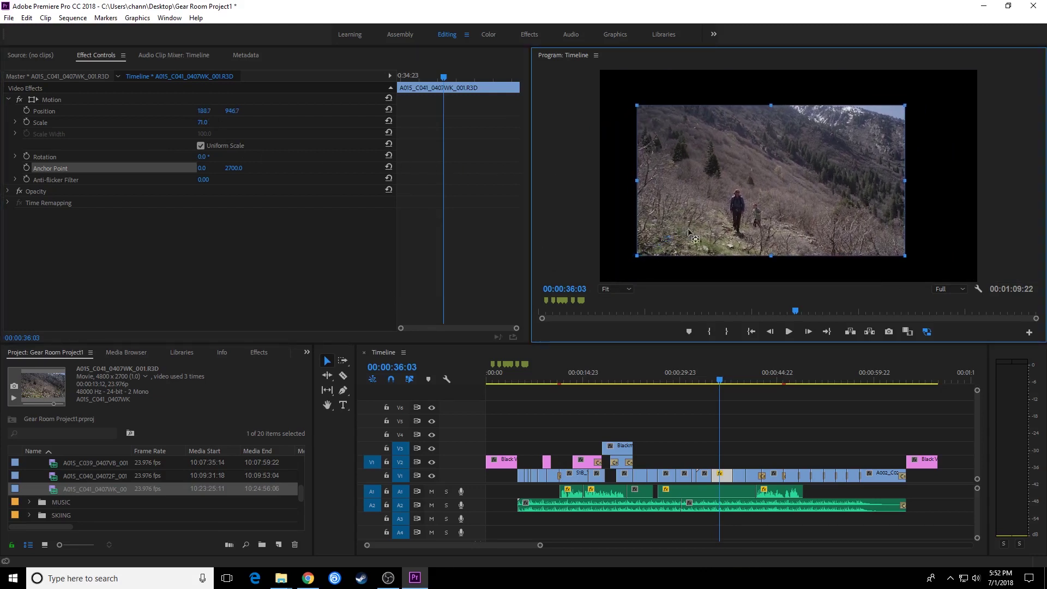
- Move the anchor point to the top-right corner (4800/0) and rotate the clip to 359°
drag(688, 232, 852, 164)
drag(202, 122, 408, 131)
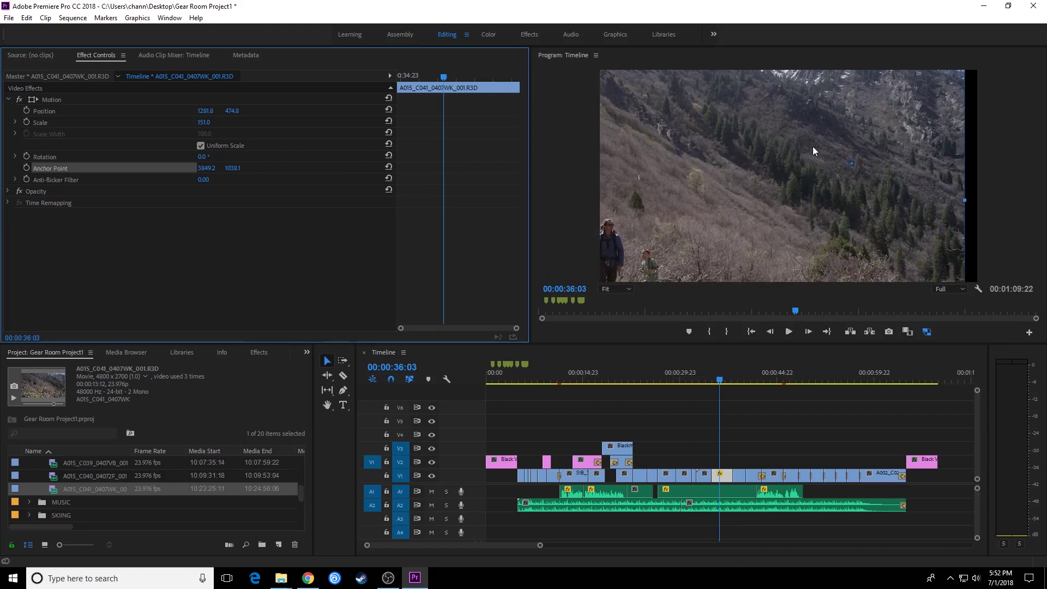
key(ctrl+z)
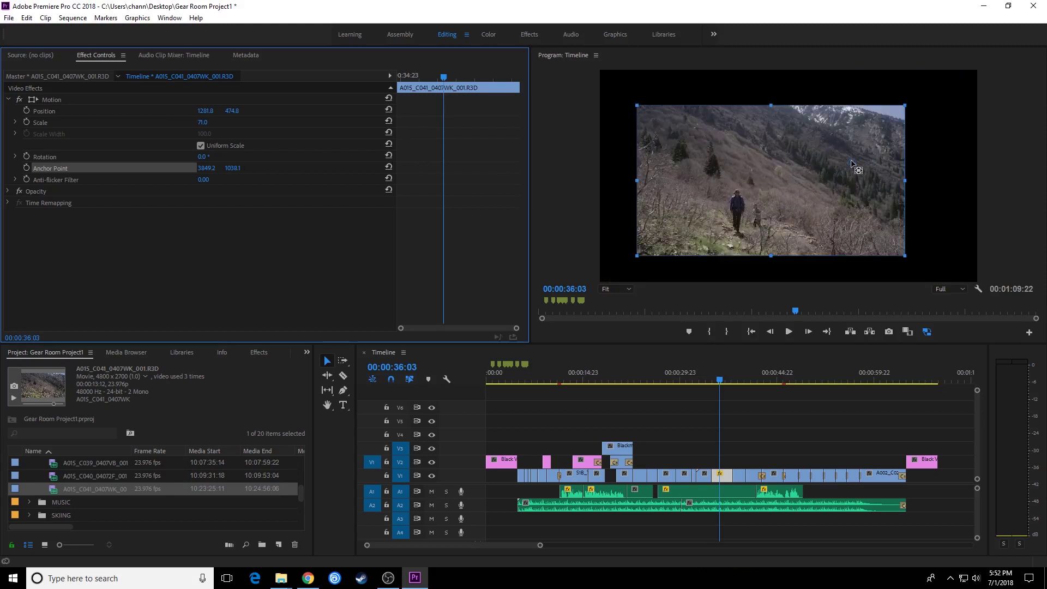
drag(852, 163, 905, 104)
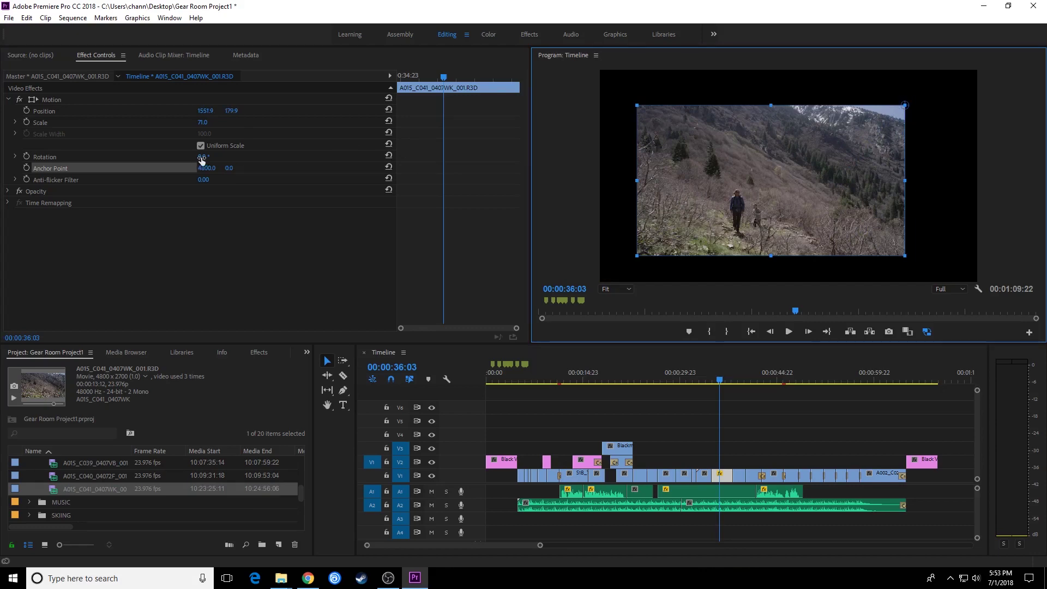
drag(202, 157, 203, 133)
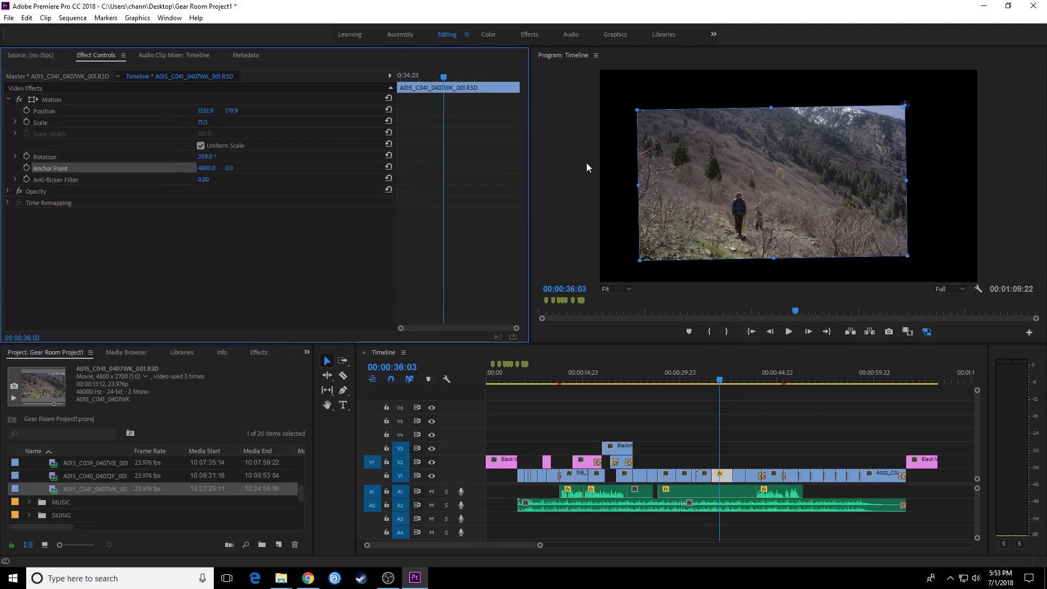
- Reset the mountain clip's Motion to defaults and show its wireframe handles in the Program Monitor
click(389, 98)
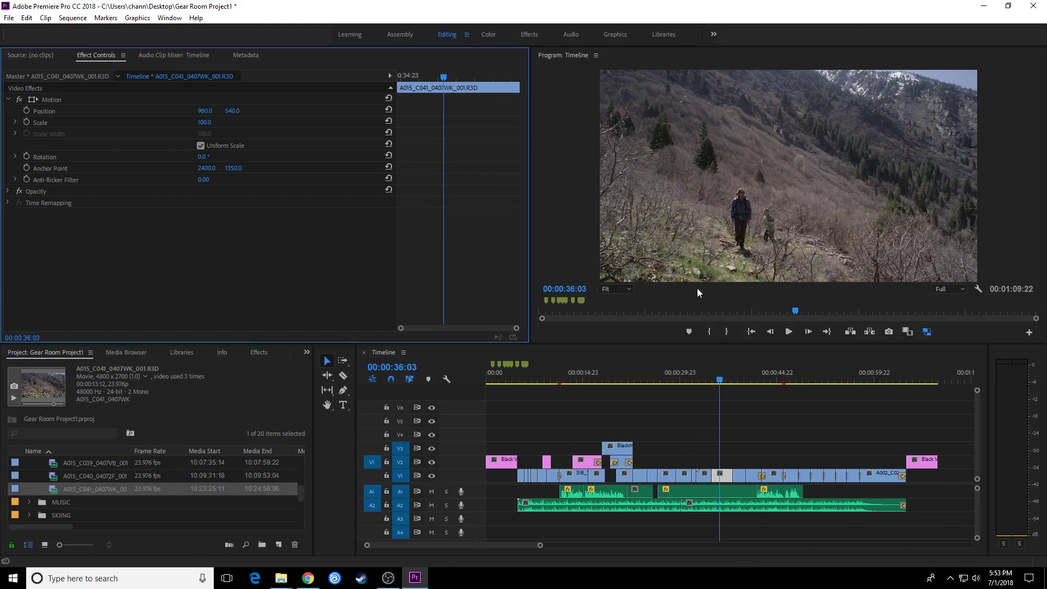
click(33, 100)
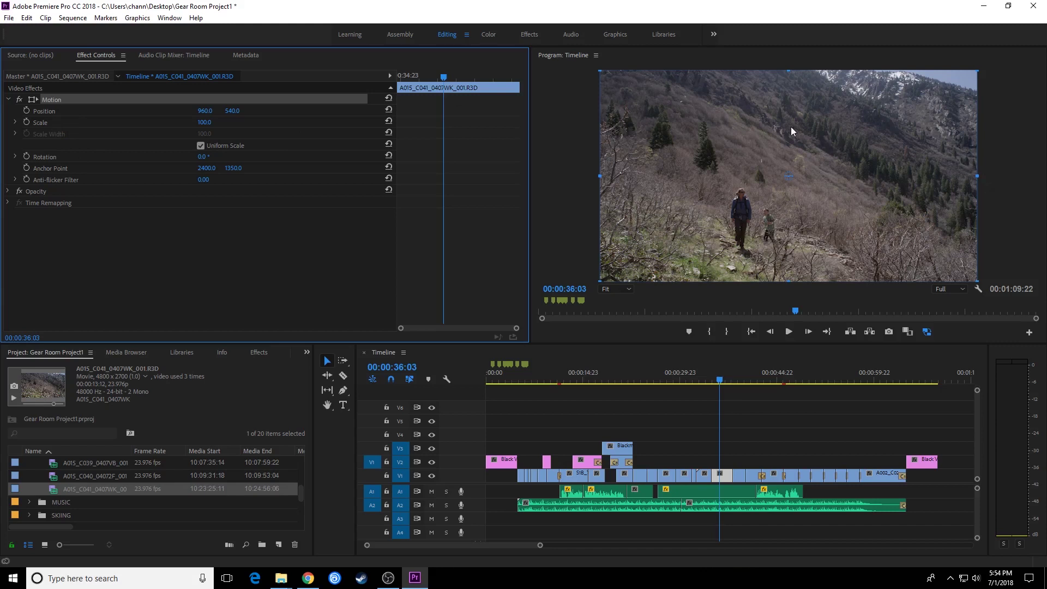
- Scale the mountain clip to 73%, pivot it at its bottom-left corner, and rotate about -49°
click(979, 176)
drag(979, 175, 882, 190)
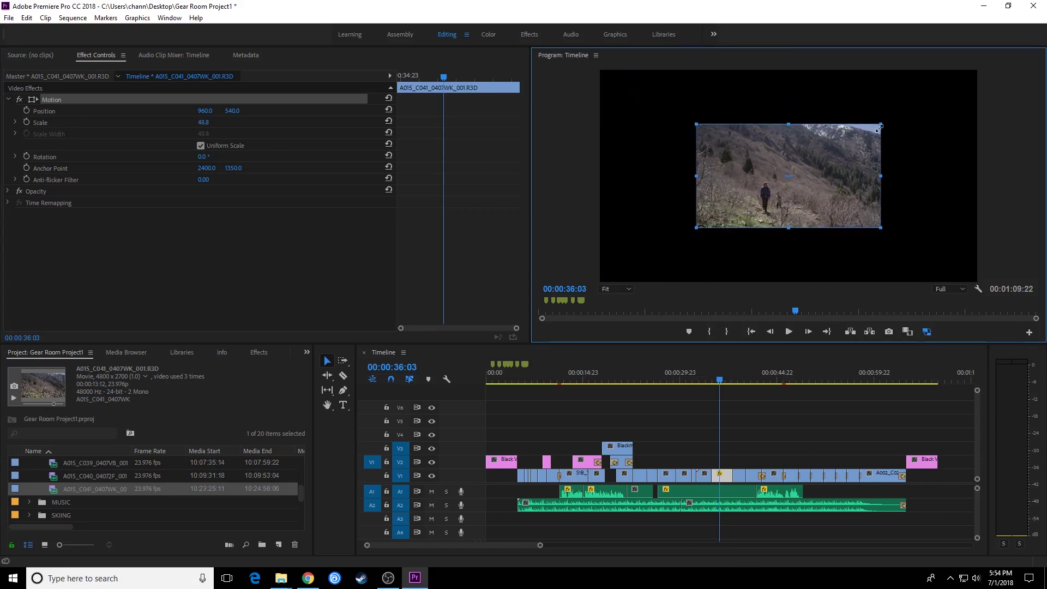
drag(880, 125, 927, 99)
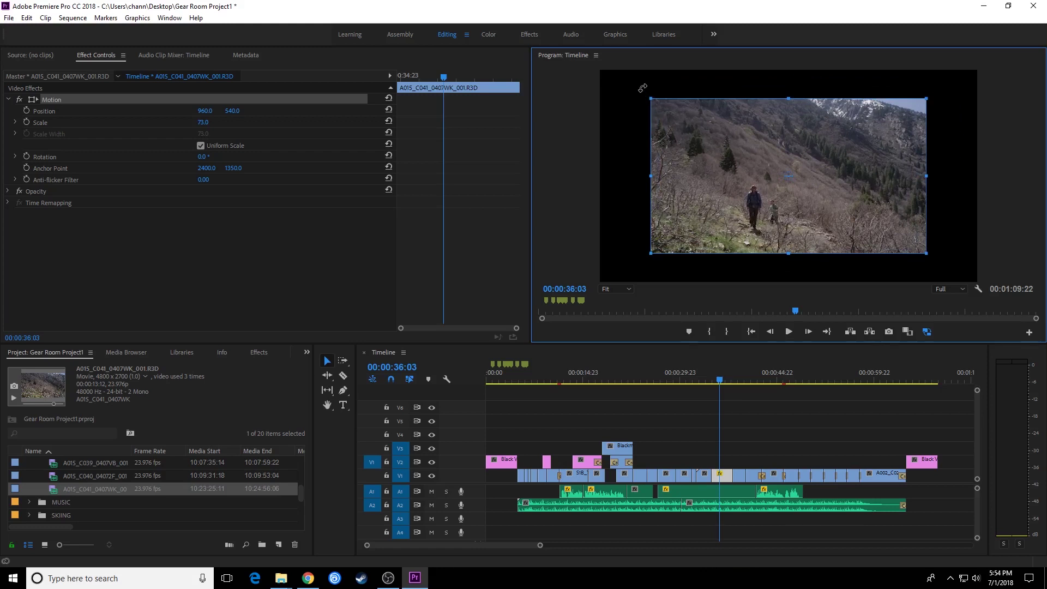
drag(643, 88, 678, 118)
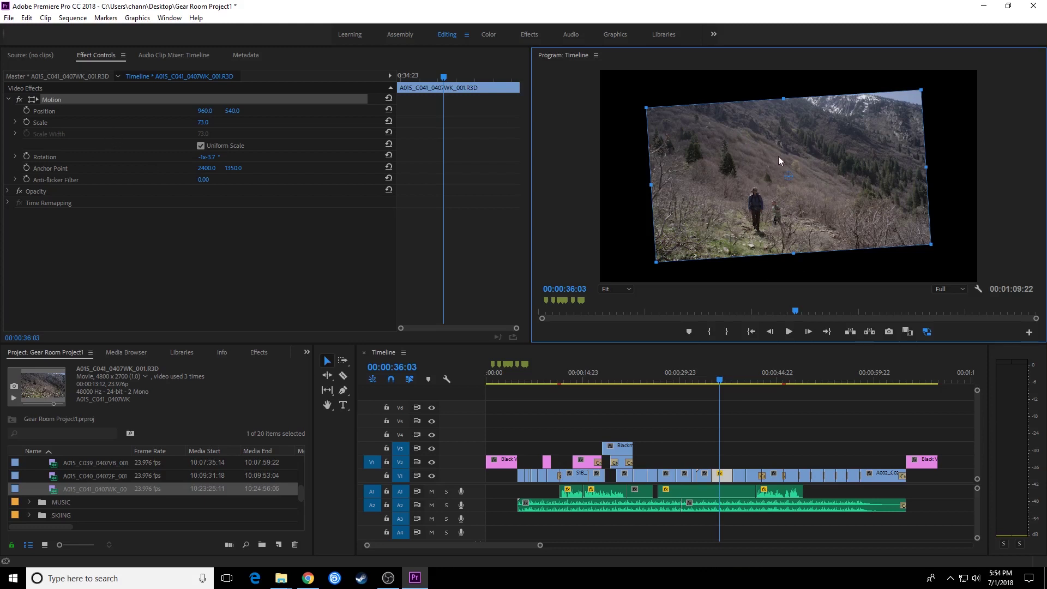
drag(823, 132, 872, 121)
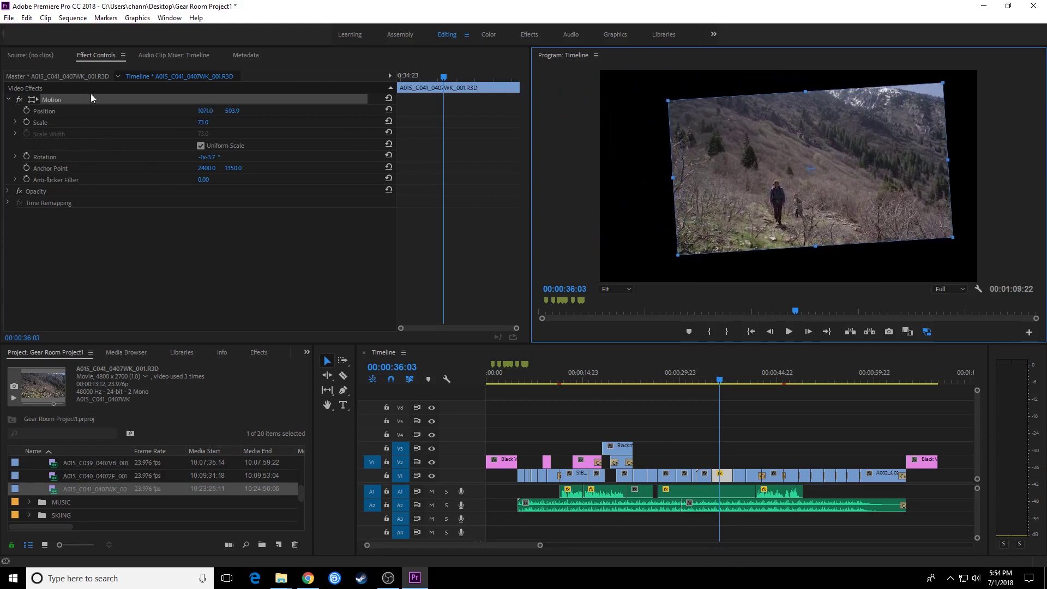
drag(811, 171, 679, 256)
drag(947, 83, 802, 135)
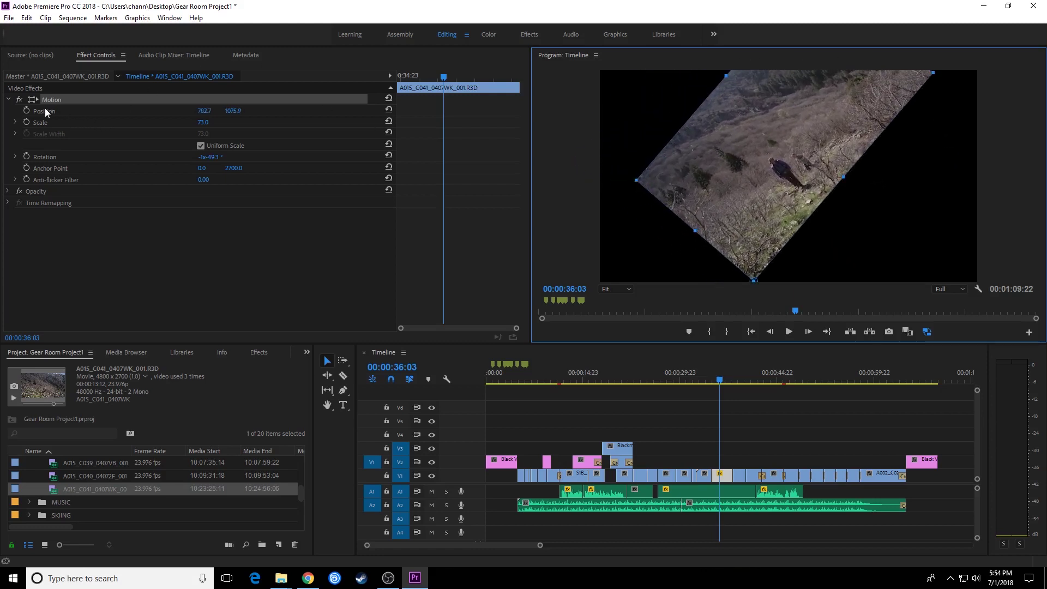
- Reset the mountain clip's motion, zoom the timeline, and move the carabiner clip A002_C006 to V2
click(388, 98)
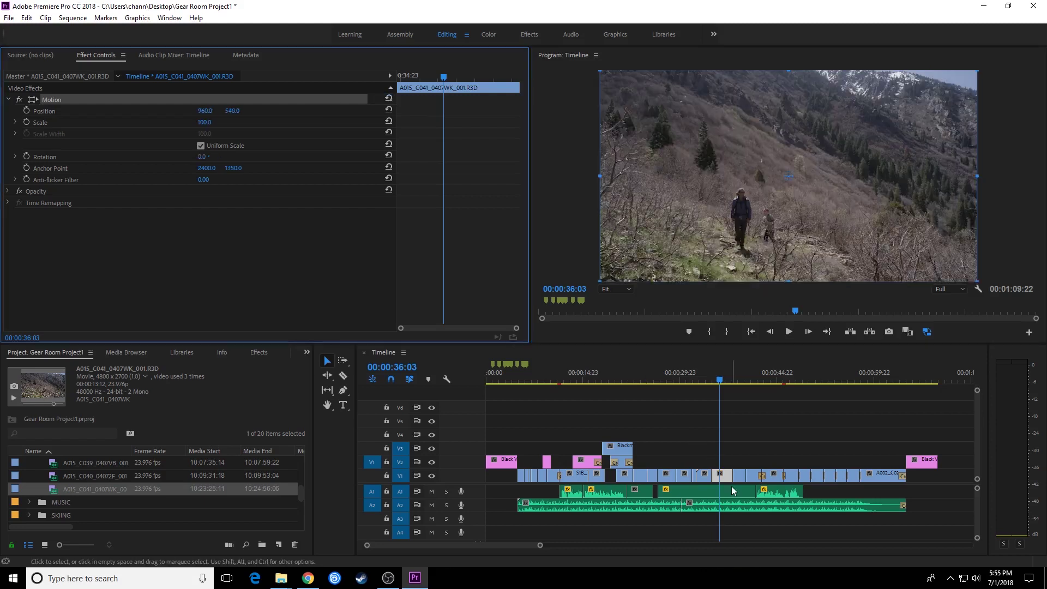
click(728, 439)
key(equal)
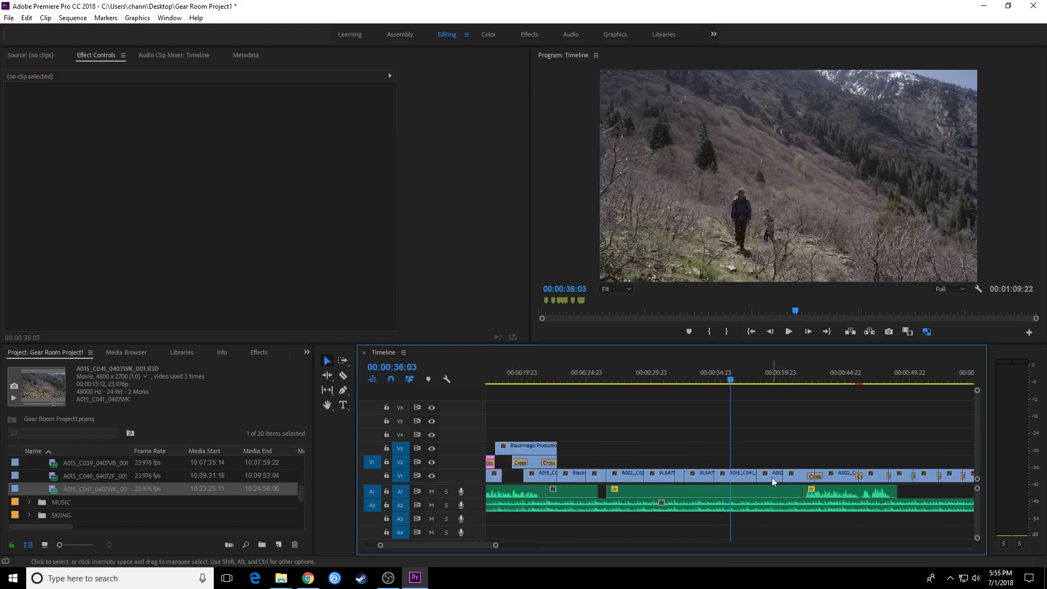
drag(777, 476, 757, 448)
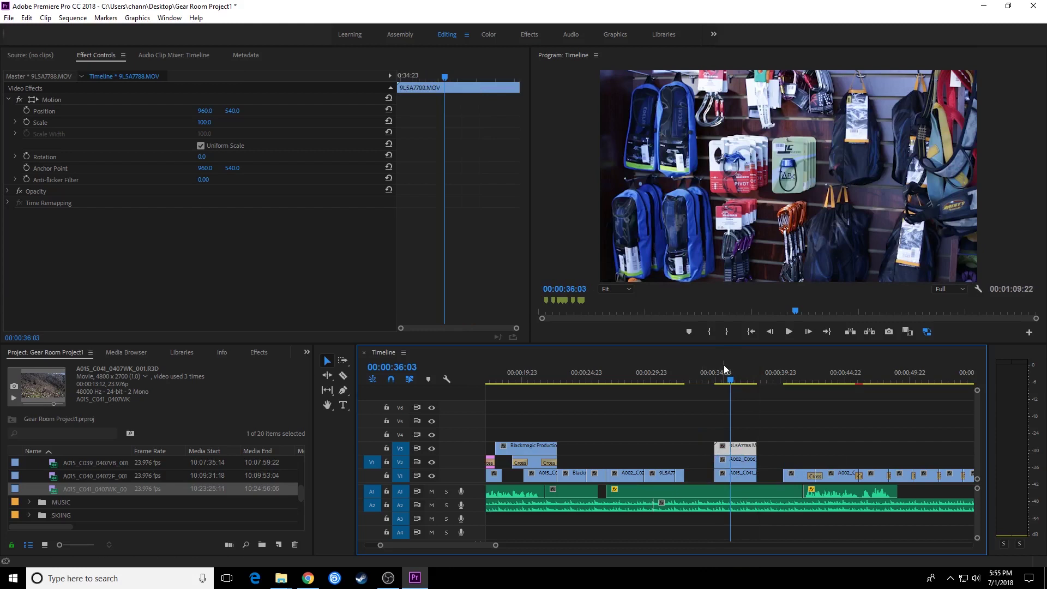
- Try repositioning the bags and carabiner clips in the Program Monitor, then undo the carabiner move
click(741, 414)
click(34, 96)
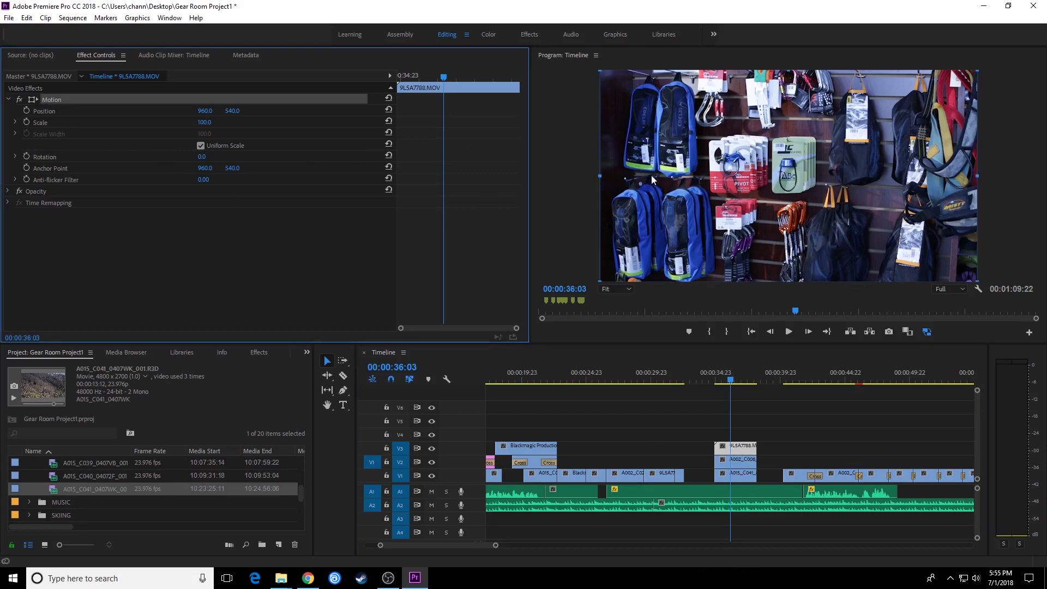
drag(652, 179, 812, 162)
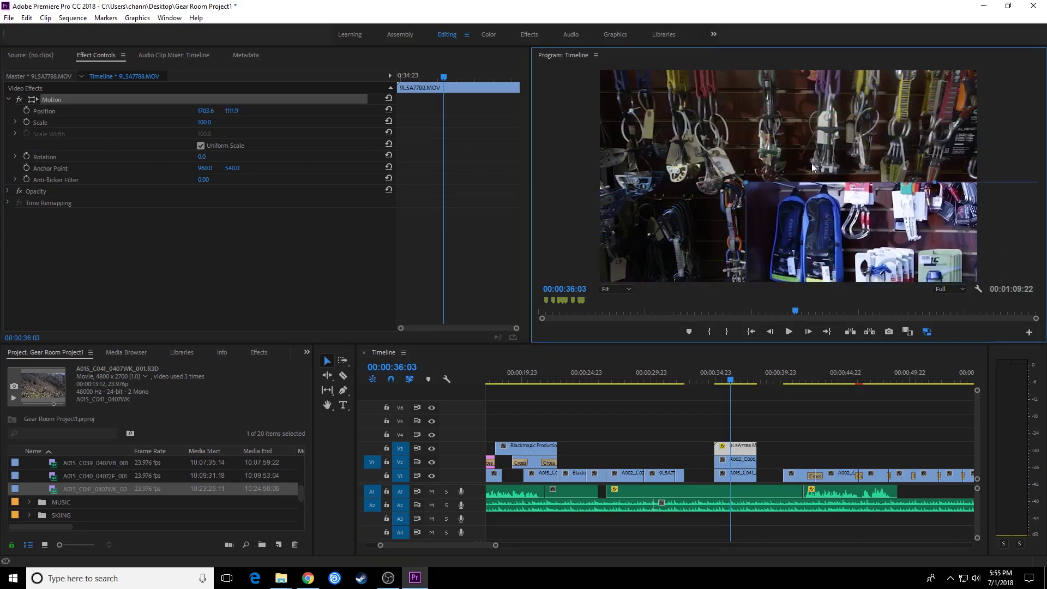
click(734, 460)
click(32, 100)
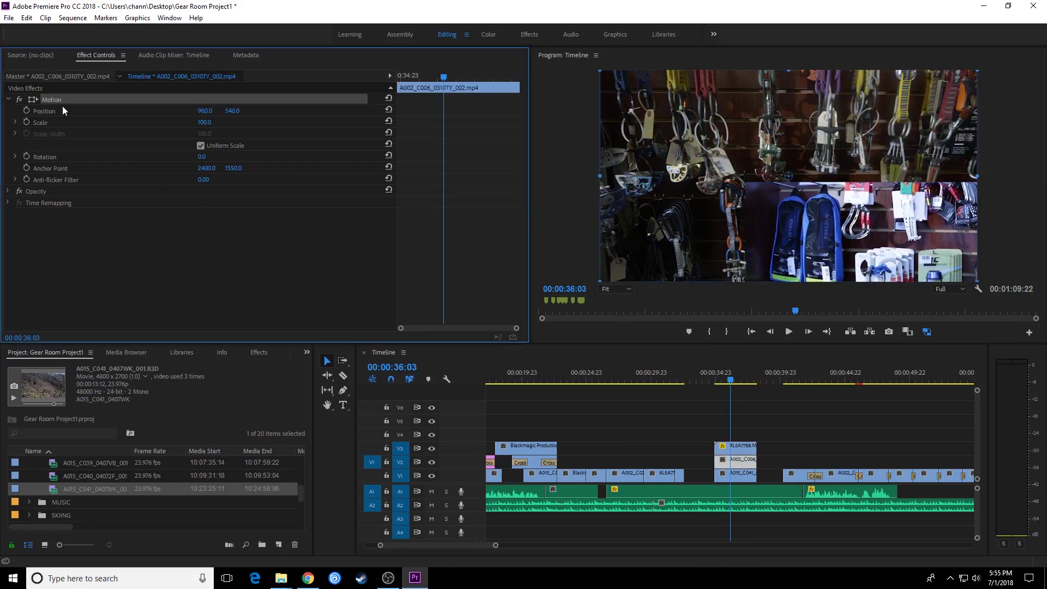
drag(750, 140, 673, 163)
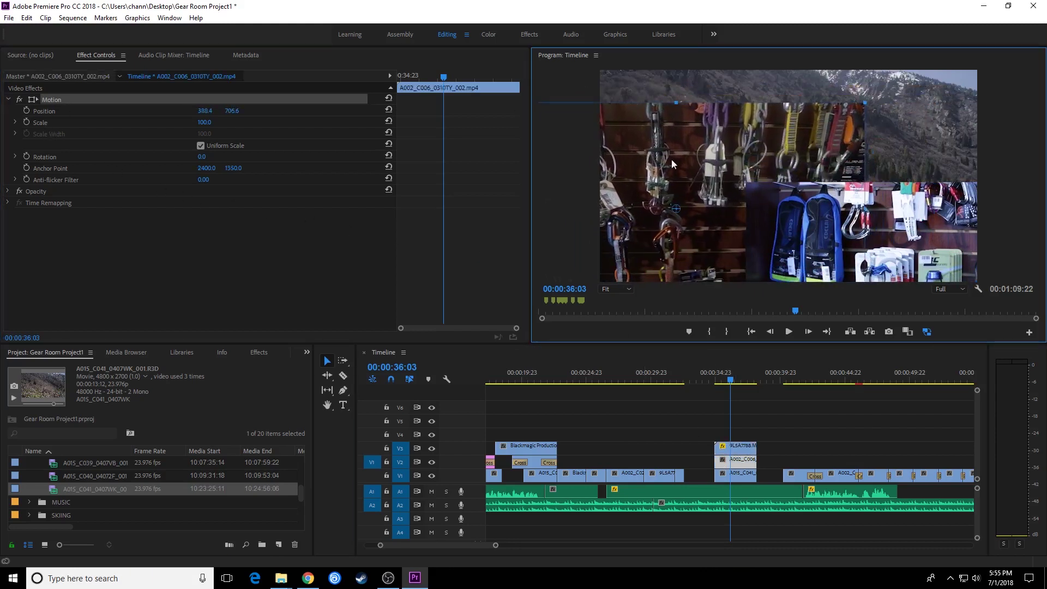
click(741, 475)
click(753, 461)
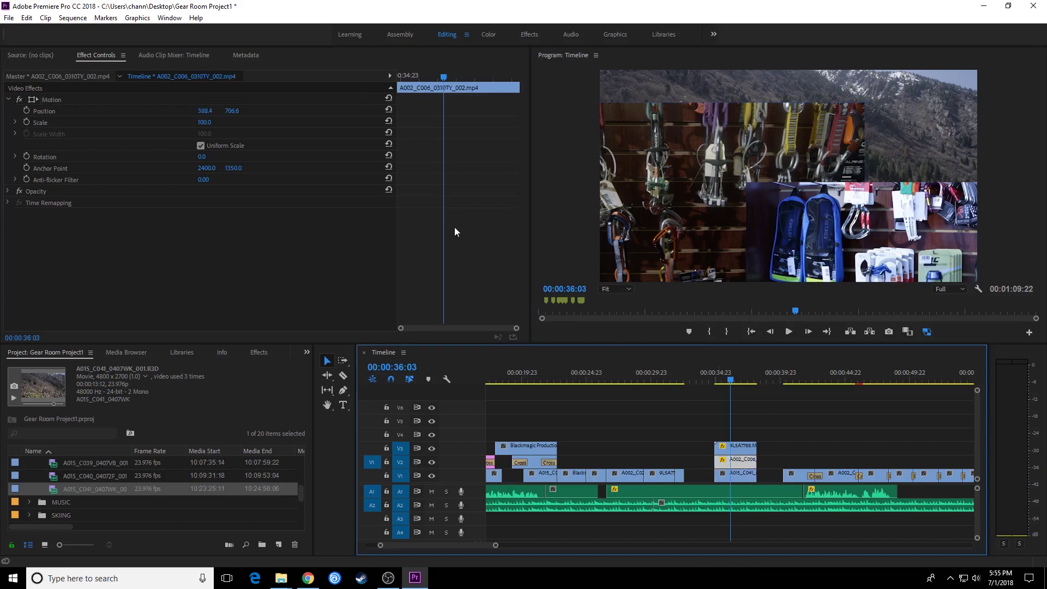
key(ctrl+z)
key(ctrl+z)
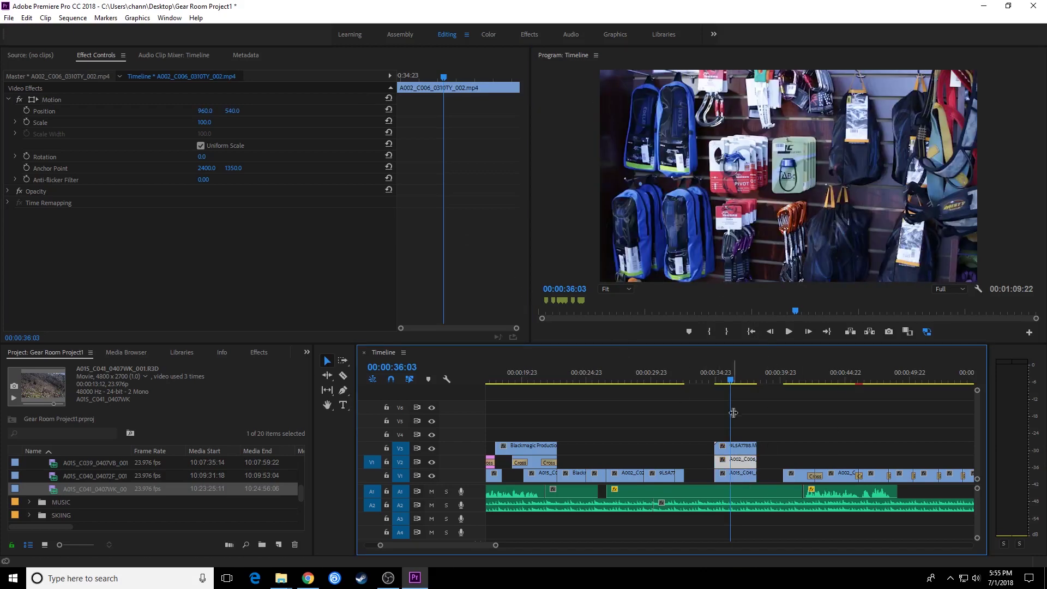
- Shrink the bags and carabiner clips into small insets using their Motion handles
click(752, 444)
click(751, 443)
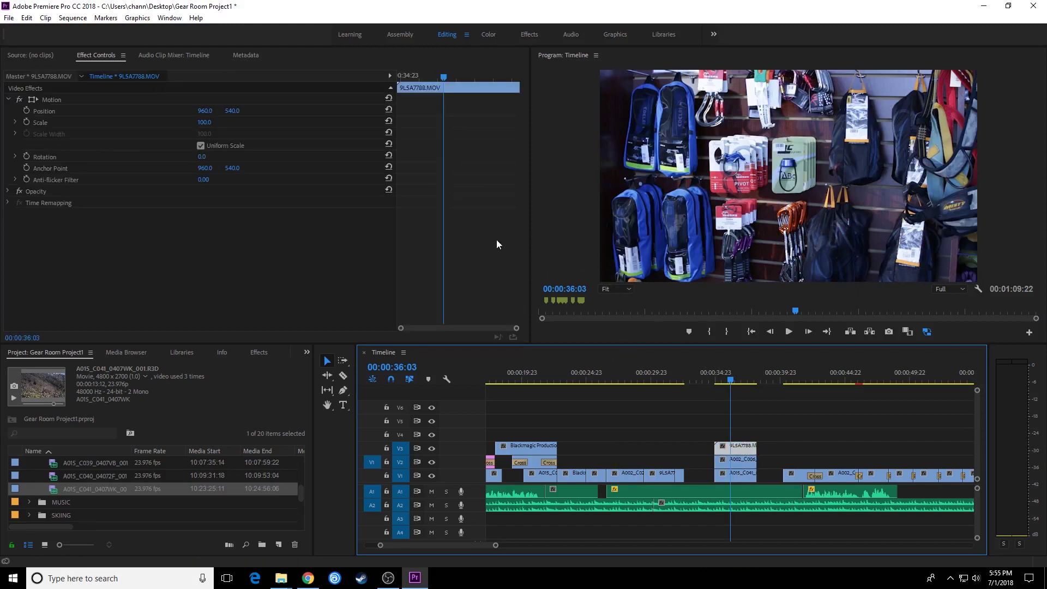
click(34, 99)
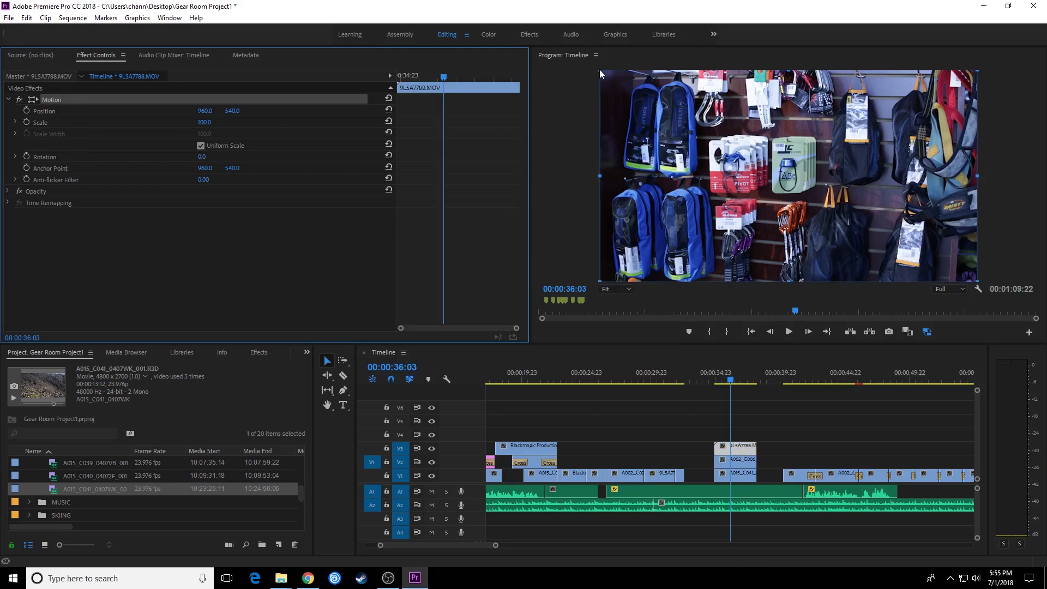
drag(600, 70, 863, 221)
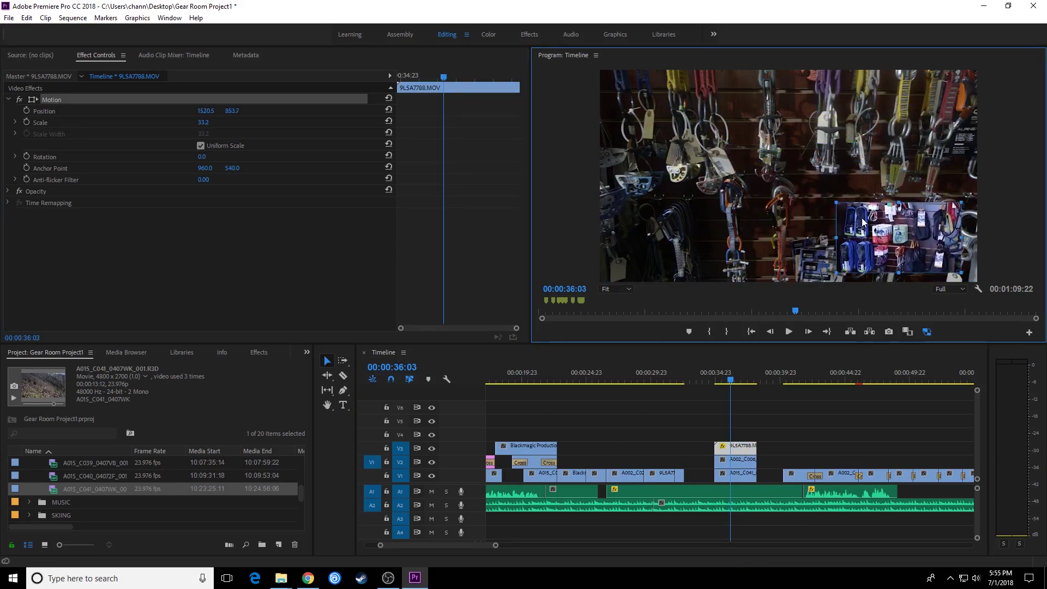
click(738, 461)
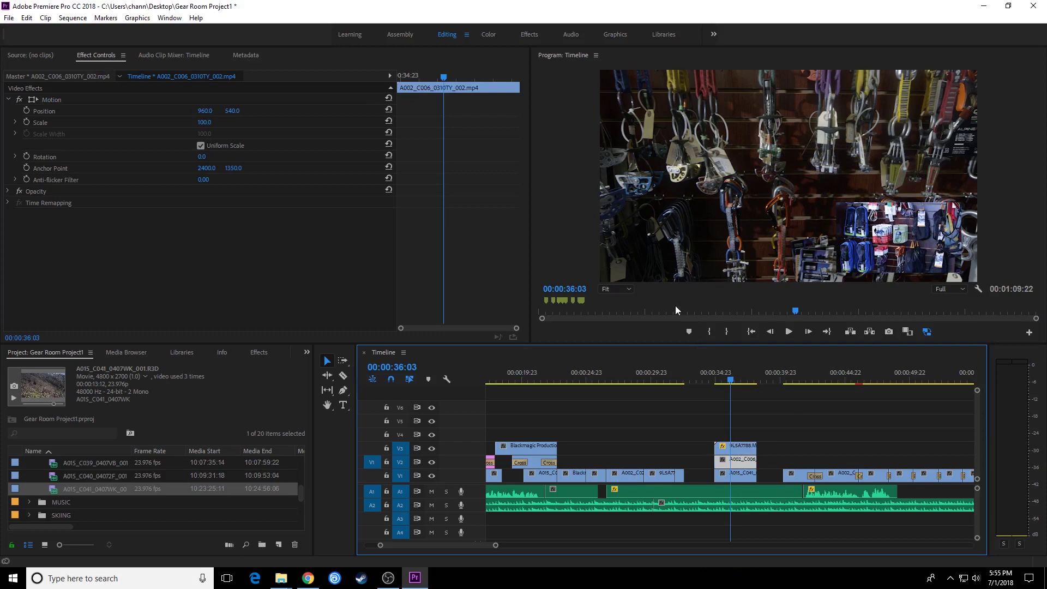
click(28, 99)
drag(600, 282, 675, 171)
- Scale the mountain clip to about 39.3, move it upper right and tilt it clockwise
click(740, 473)
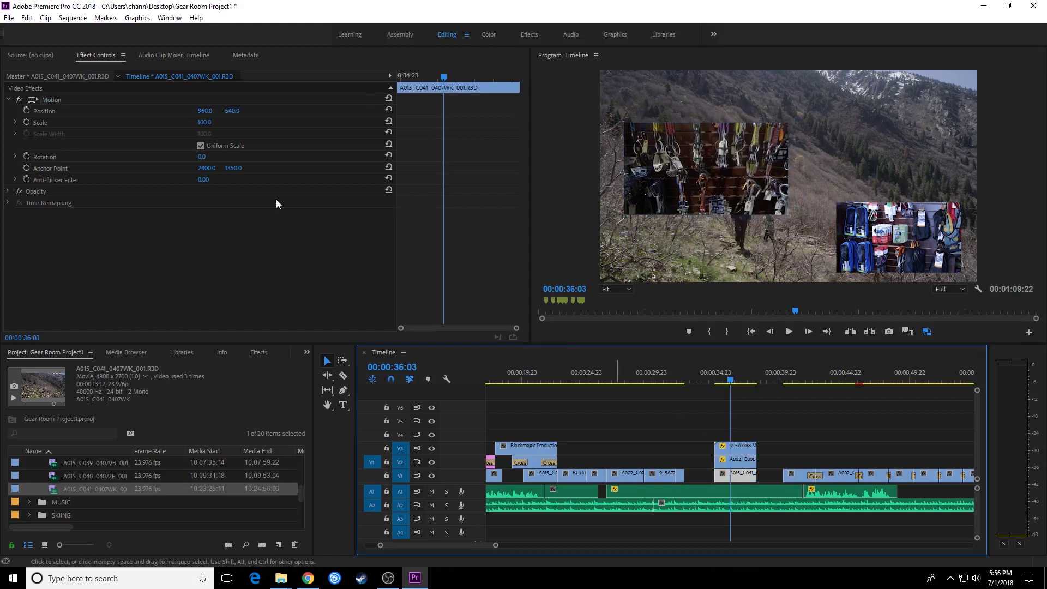
click(36, 100)
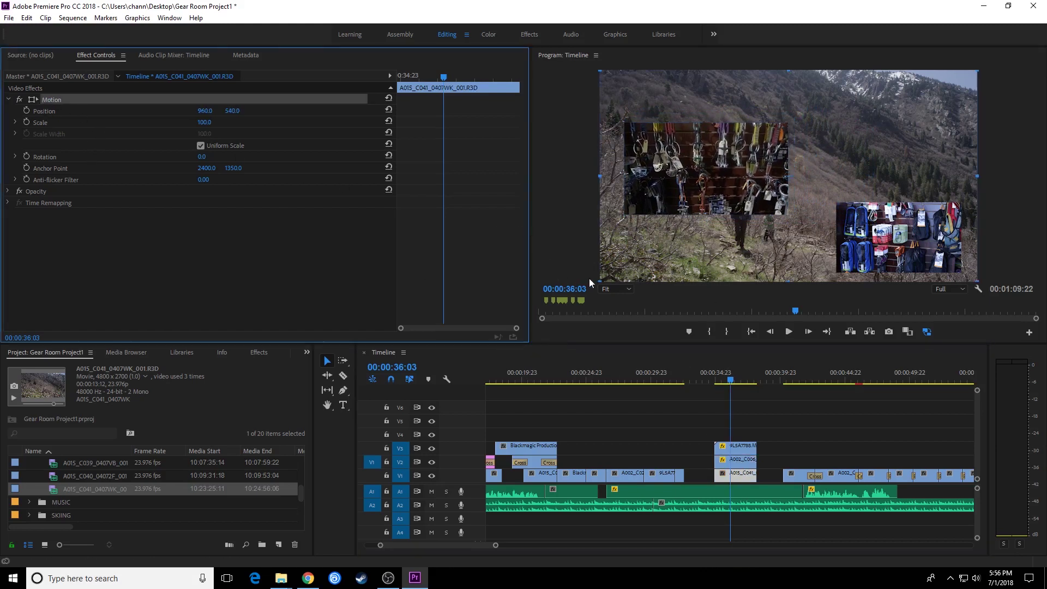
drag(596, 279, 697, 210)
drag(829, 152, 925, 117)
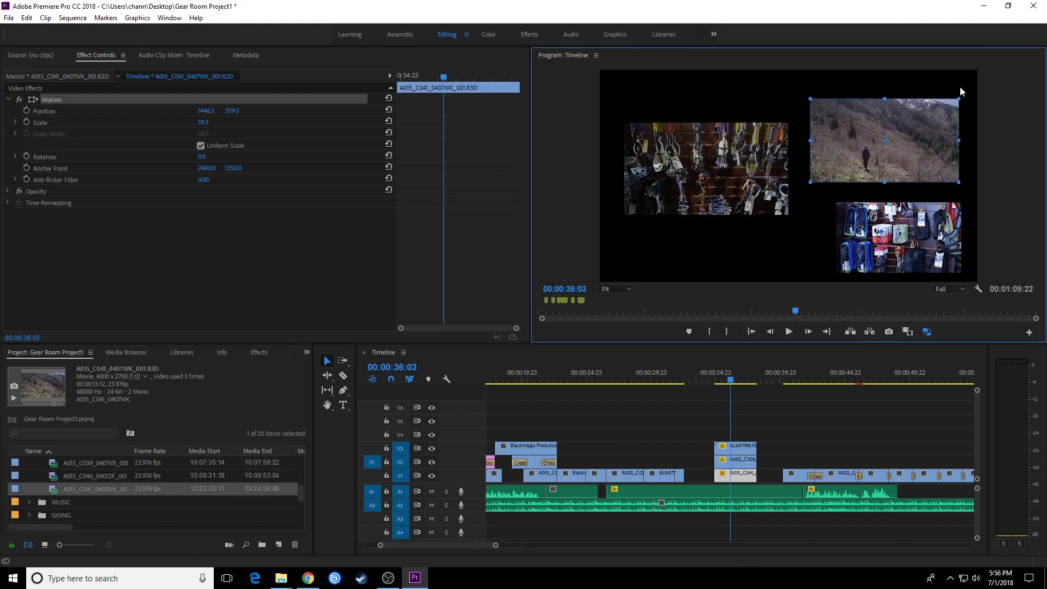
drag(966, 93, 938, 152)
- Tilt the bags inset 17.0° and move it lower right
click(893, 221)
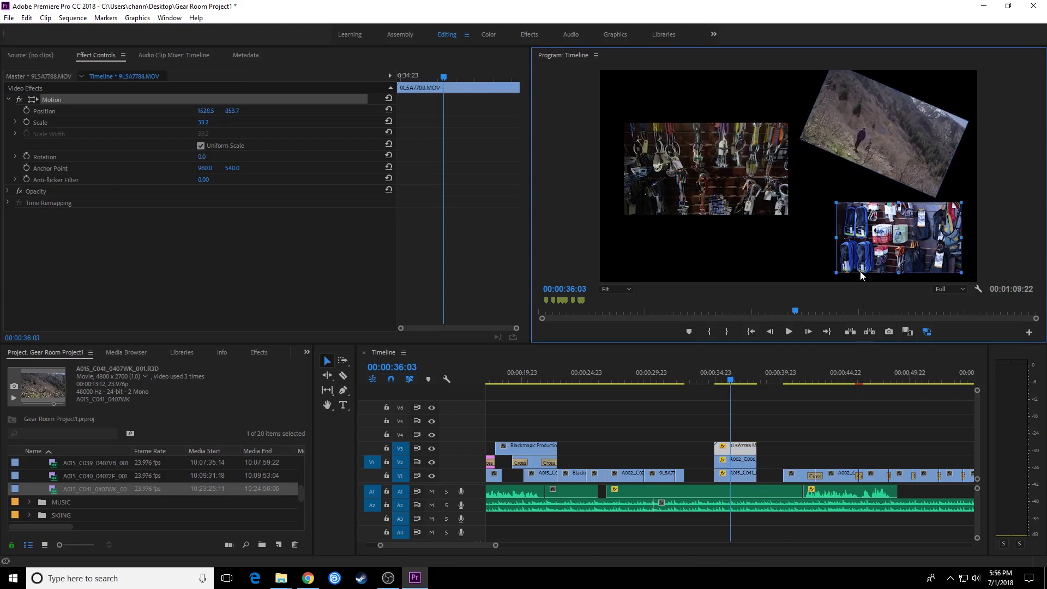
drag(829, 197, 823, 256)
click(693, 385)
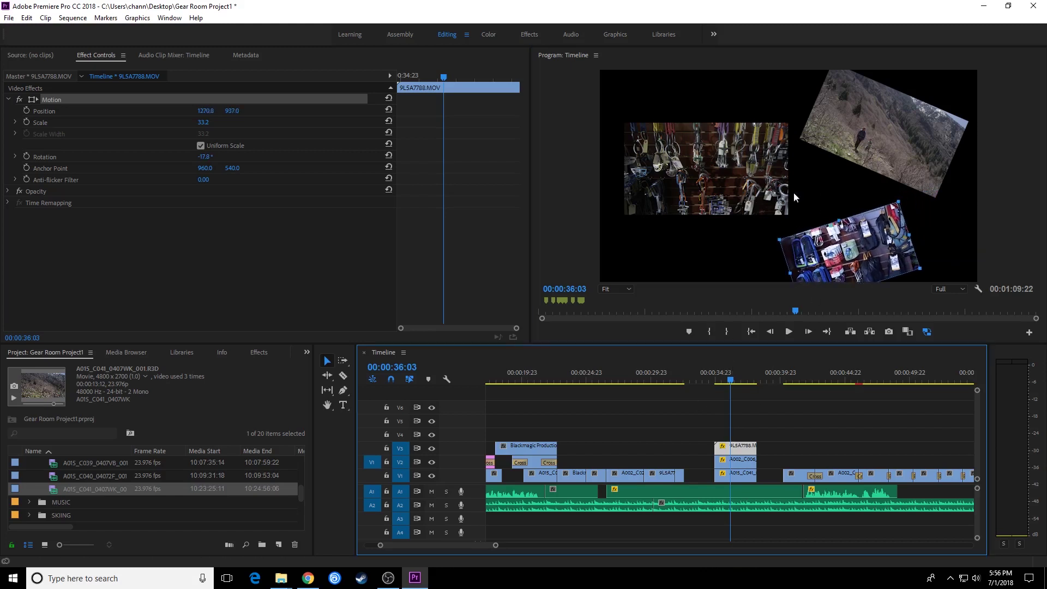
- Play the three-clip composite and stop at 00:00:37:09
key(space)
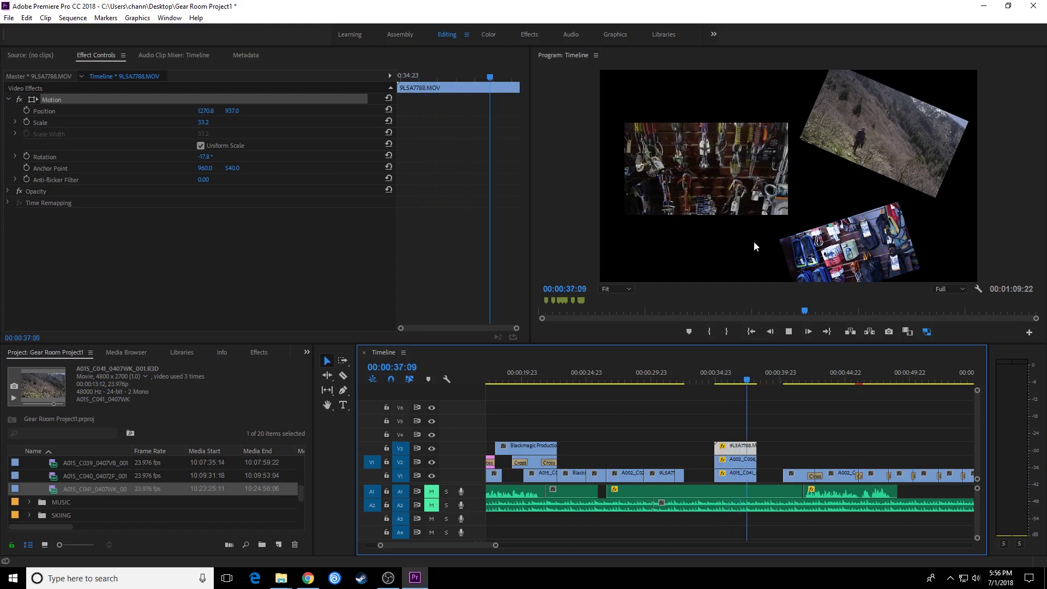
click(828, 282)
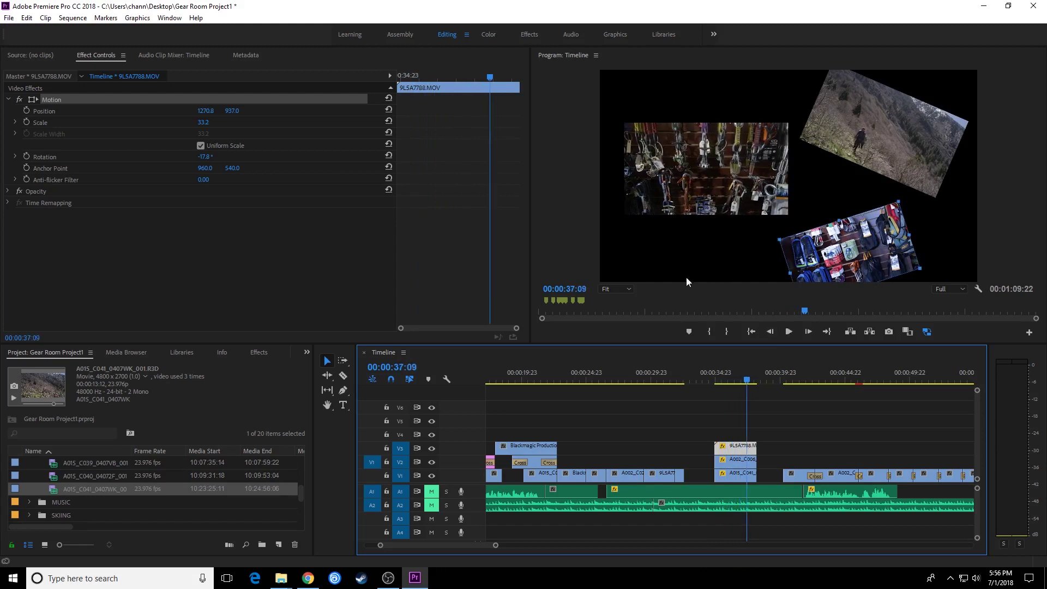